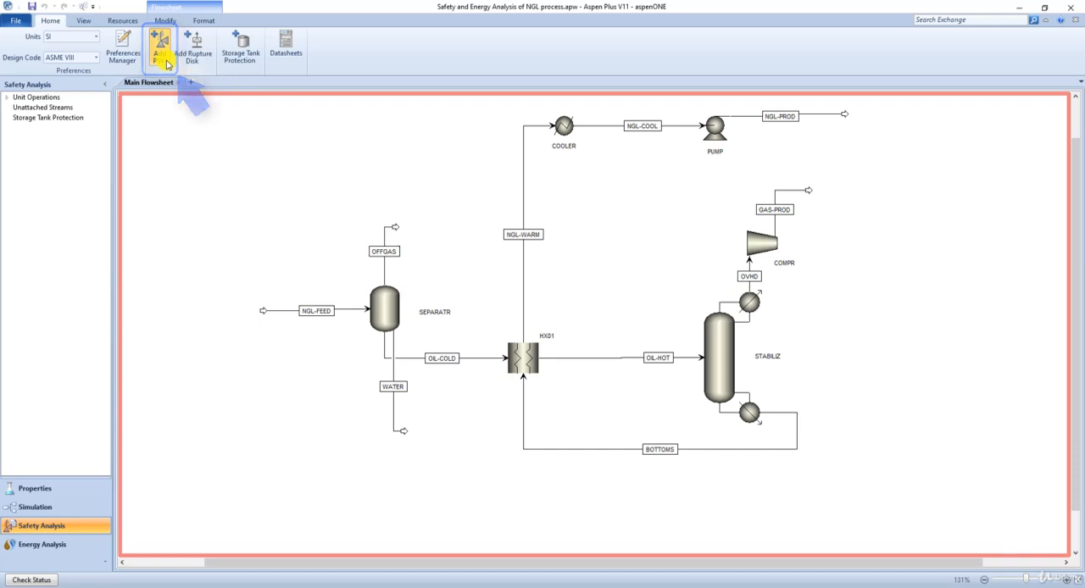
Add a pressure safety valve to the flowsheet on the GAS-PROD stream leaving the compressor COMPR.
left_click(161, 53)
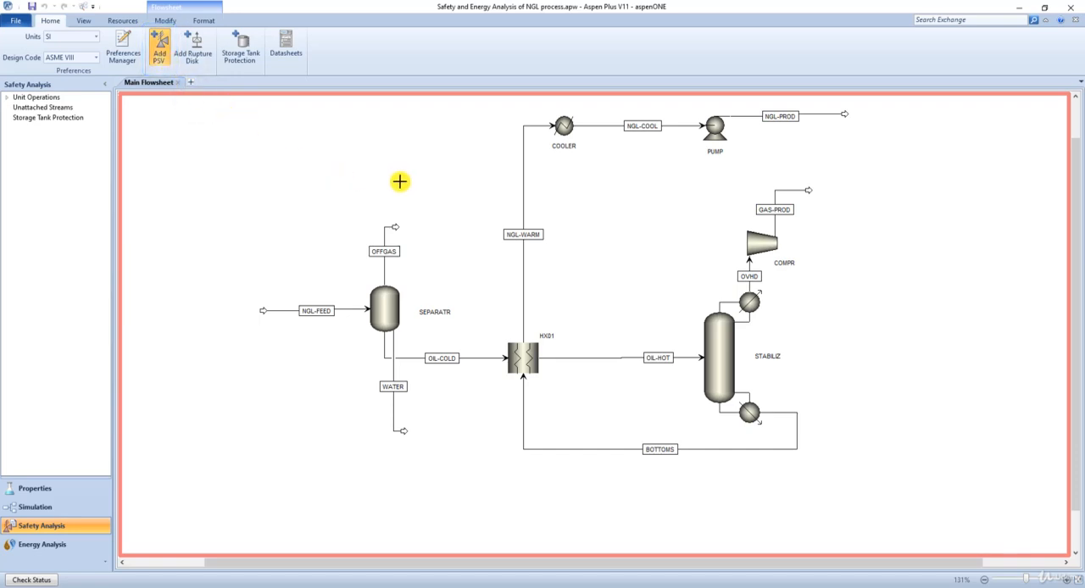
left_click(399, 181)
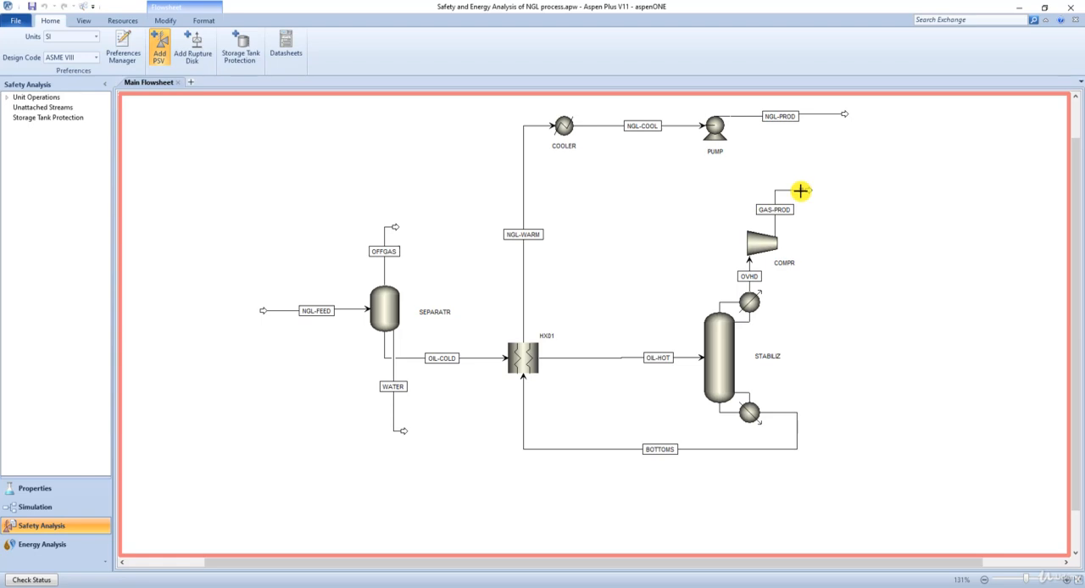
left_click(800, 192)
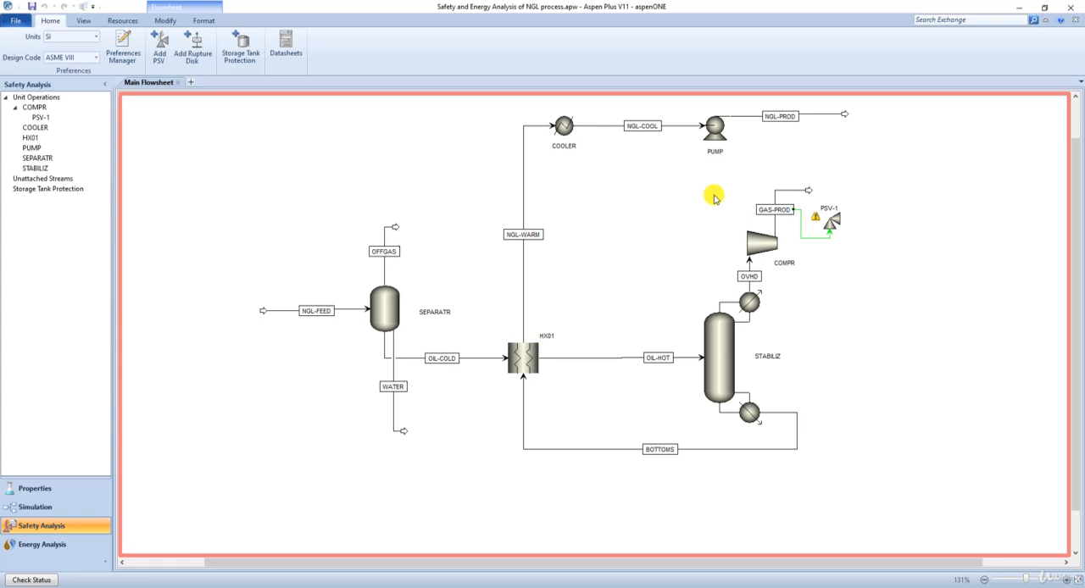
Open the compressor's PSV-1 and set its design temperature and design pressure sources to Reference.
left_click(53, 119)
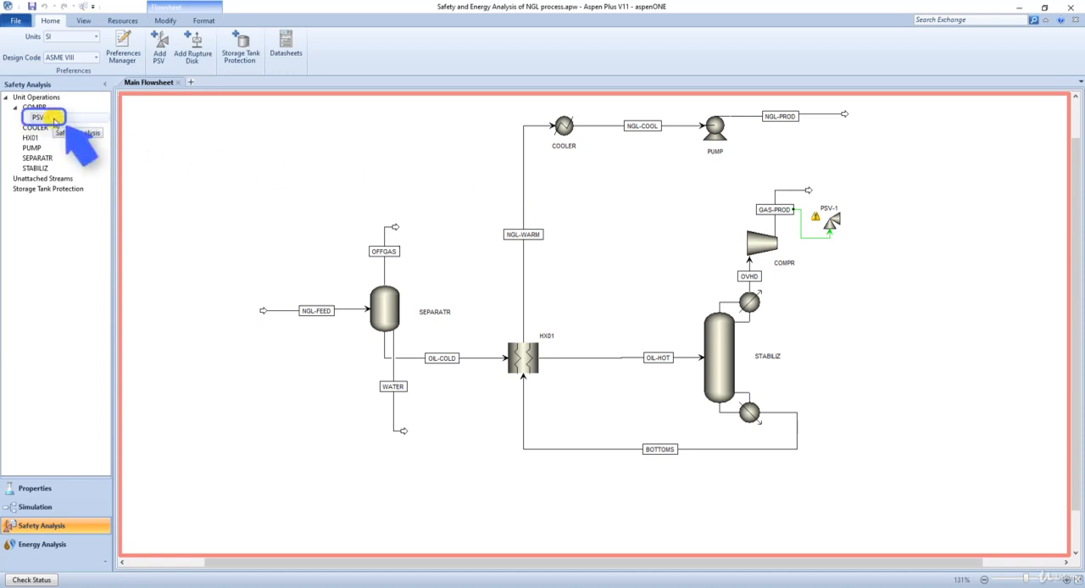
double_click(53, 119)
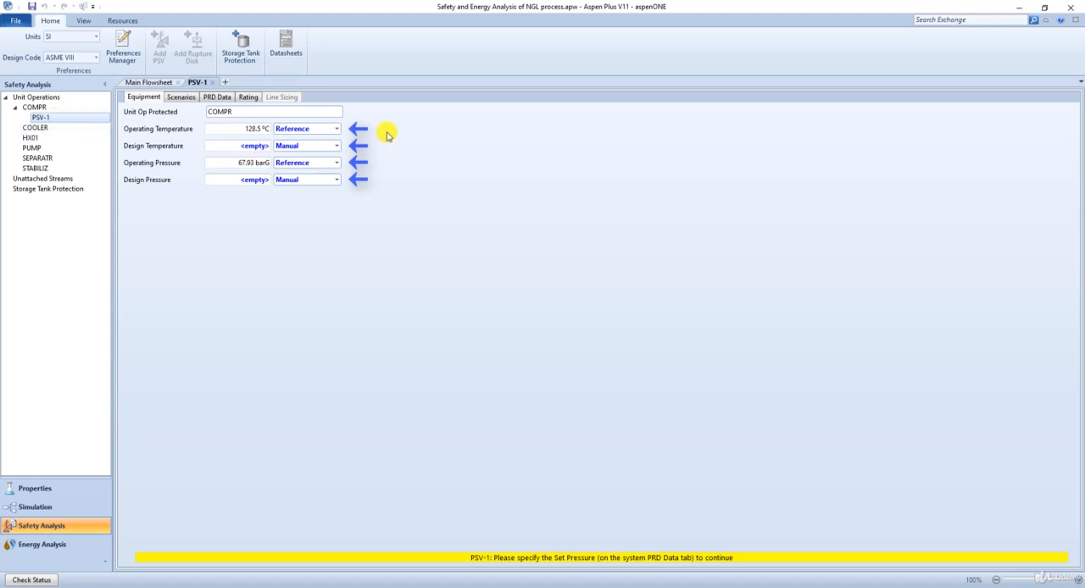
left_click(336, 146)
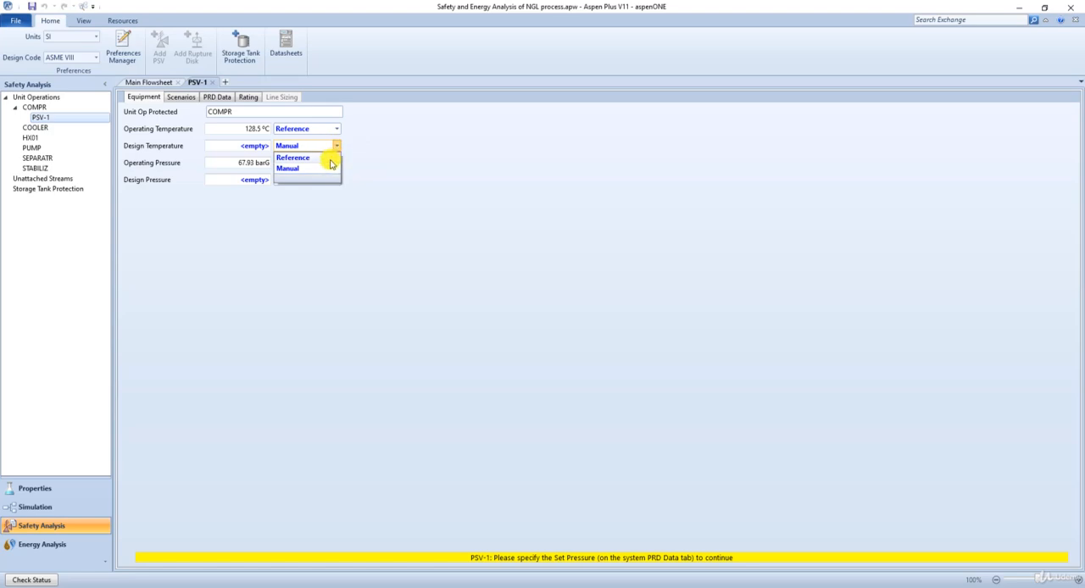
left_click(328, 158)
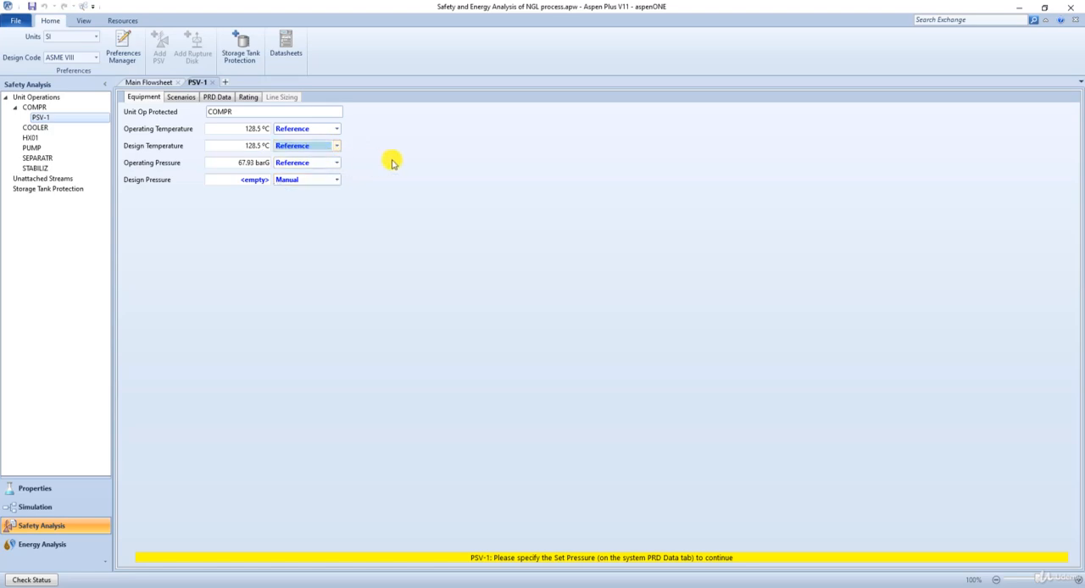
left_click(335, 180)
left_click(327, 192)
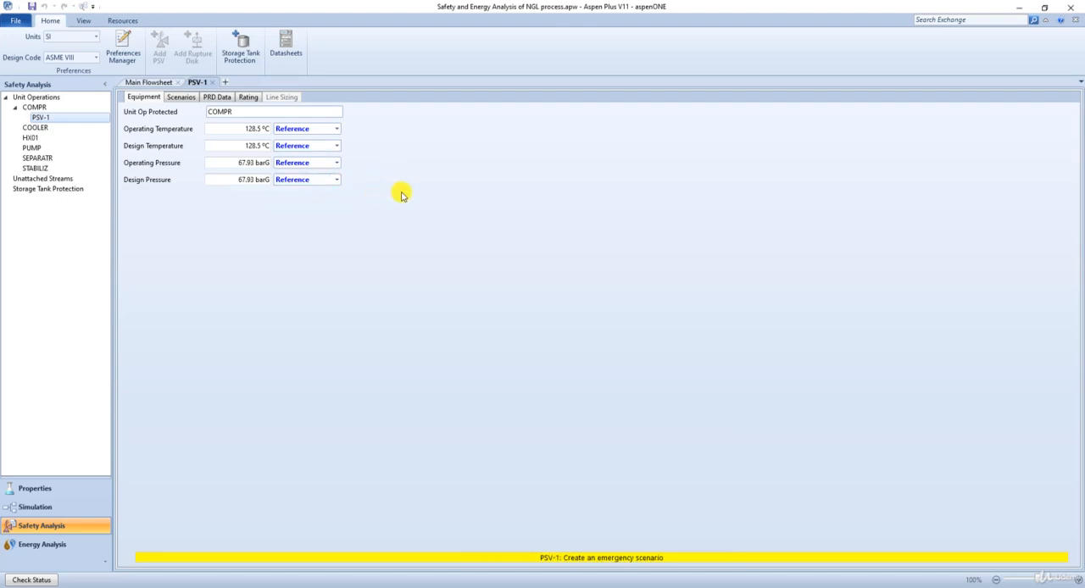
Create an emergency scenario for PSV-1, mark it as the sizing case and open it.
left_click(189, 101)
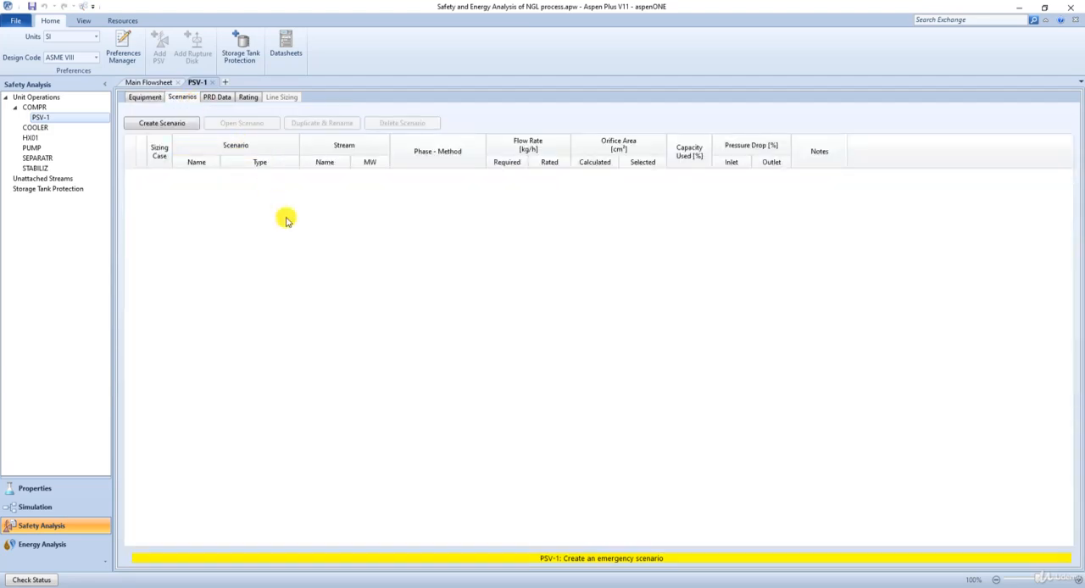
left_click(172, 125)
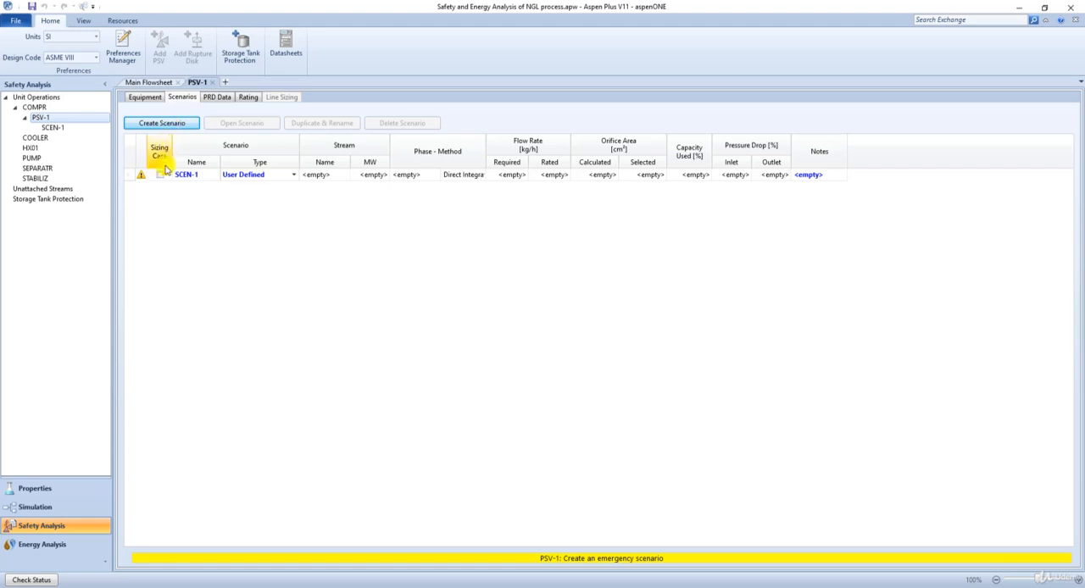
left_click(159, 174)
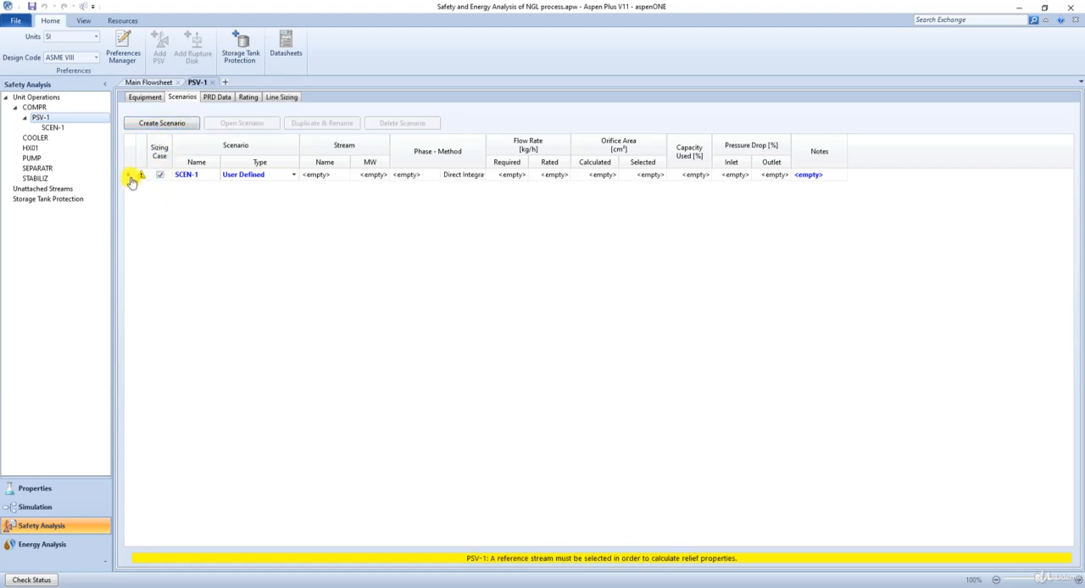
left_click(131, 180)
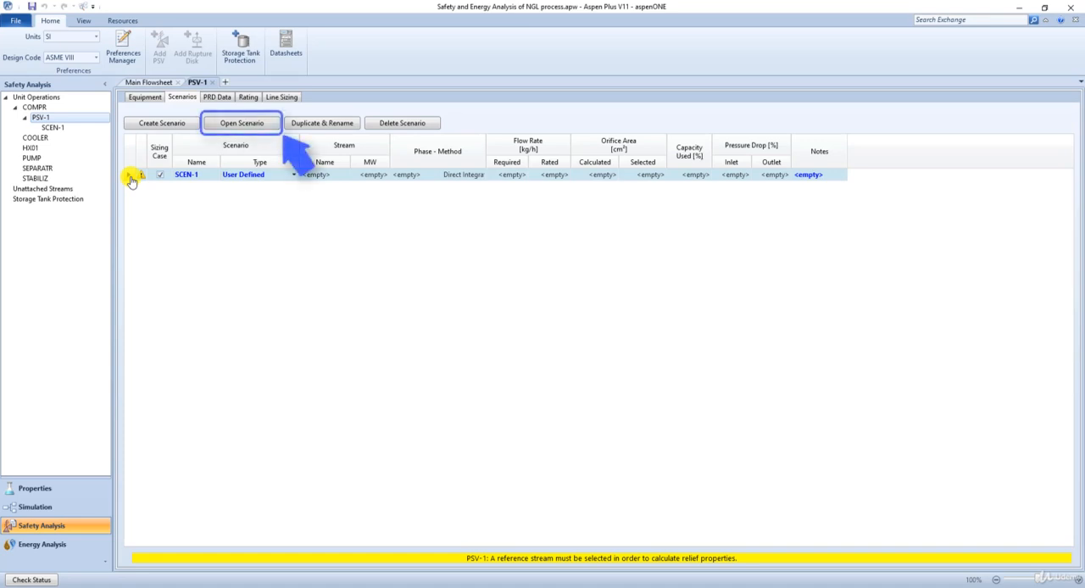
left_click(251, 128)
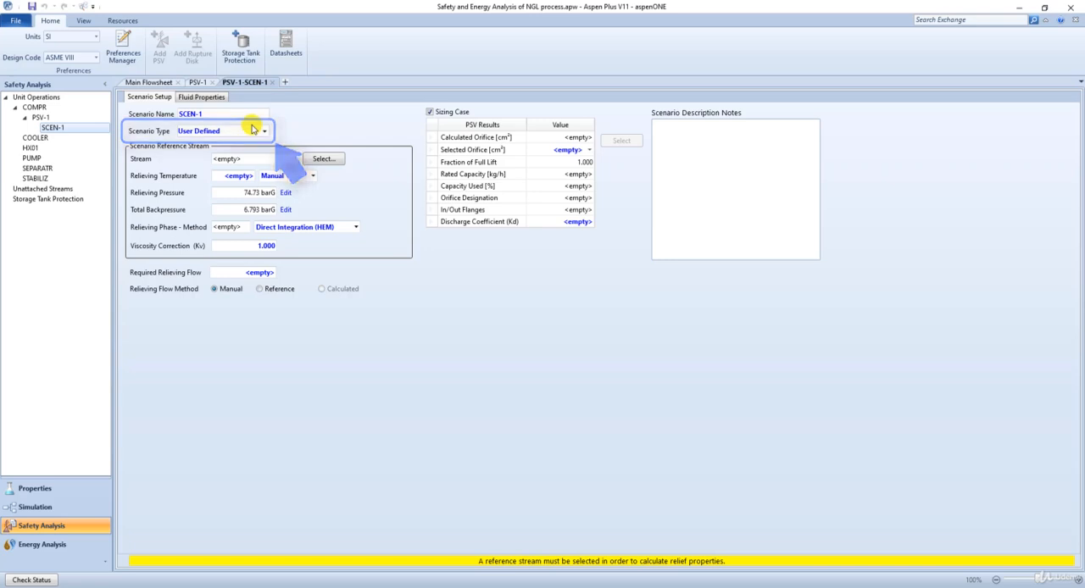
Assign GAS-PROD as the reference stream of scenario SCEN-1.
left_click(264, 130)
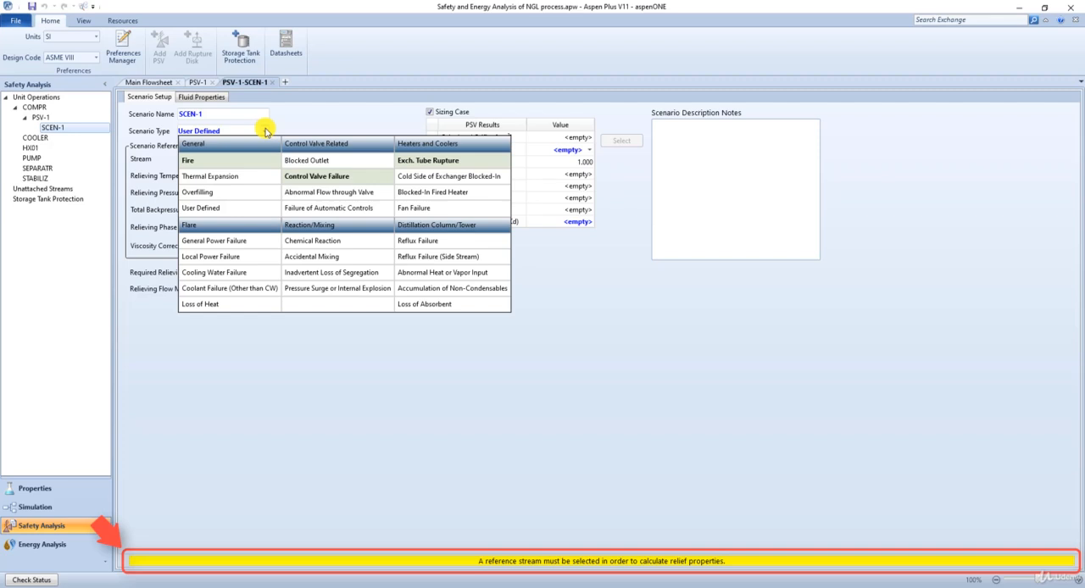
left_click(303, 127)
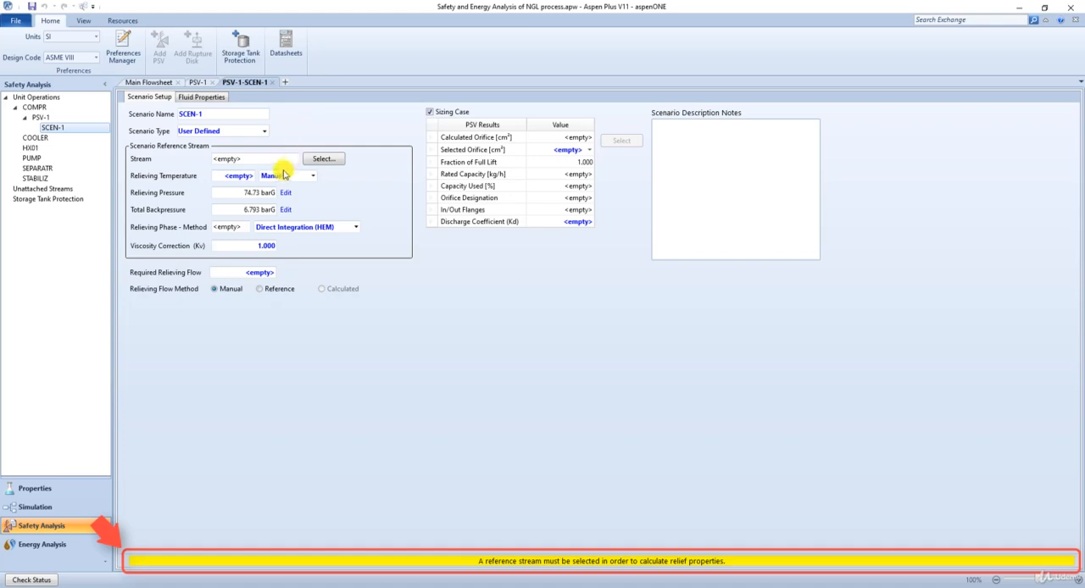
left_click(312, 161)
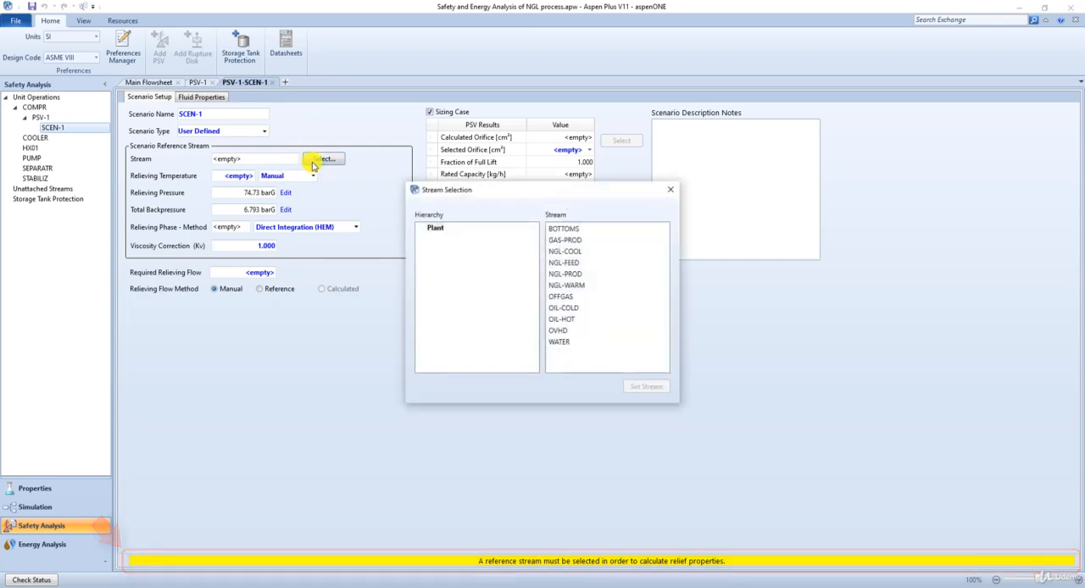
left_click(564, 240)
left_click(648, 385)
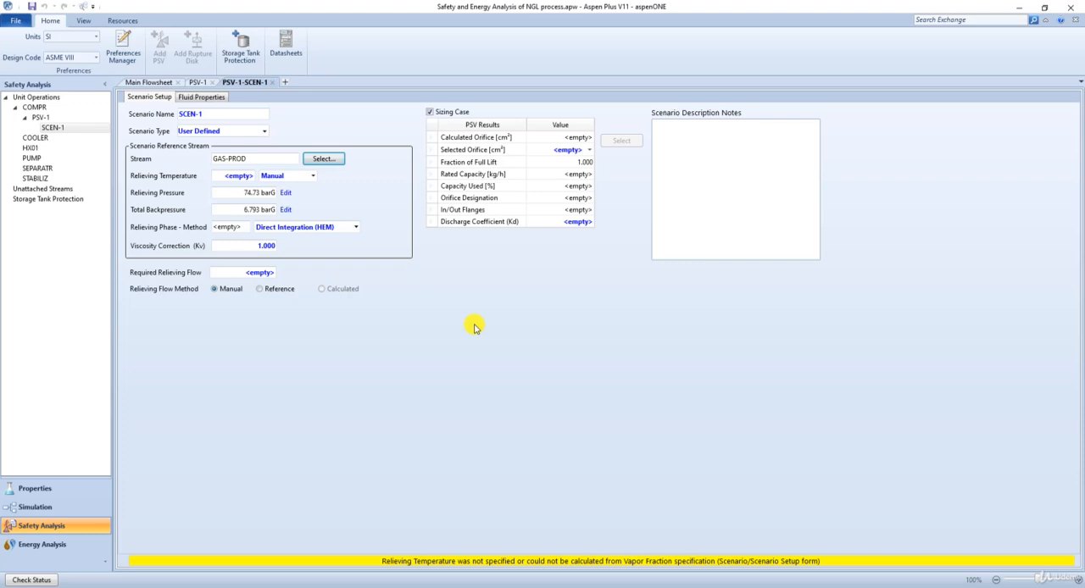
Fill in a relieving temperature of 128.5 °C and set the scenario type to Abnormal Flow through Valve.
left_click(312, 176)
left_click(316, 188)
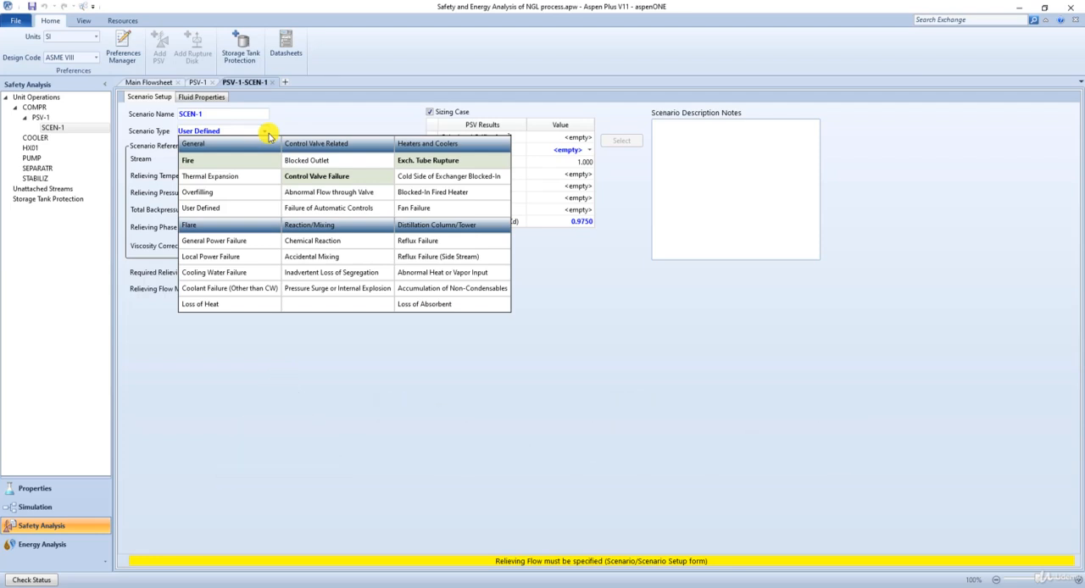
left_click(371, 198)
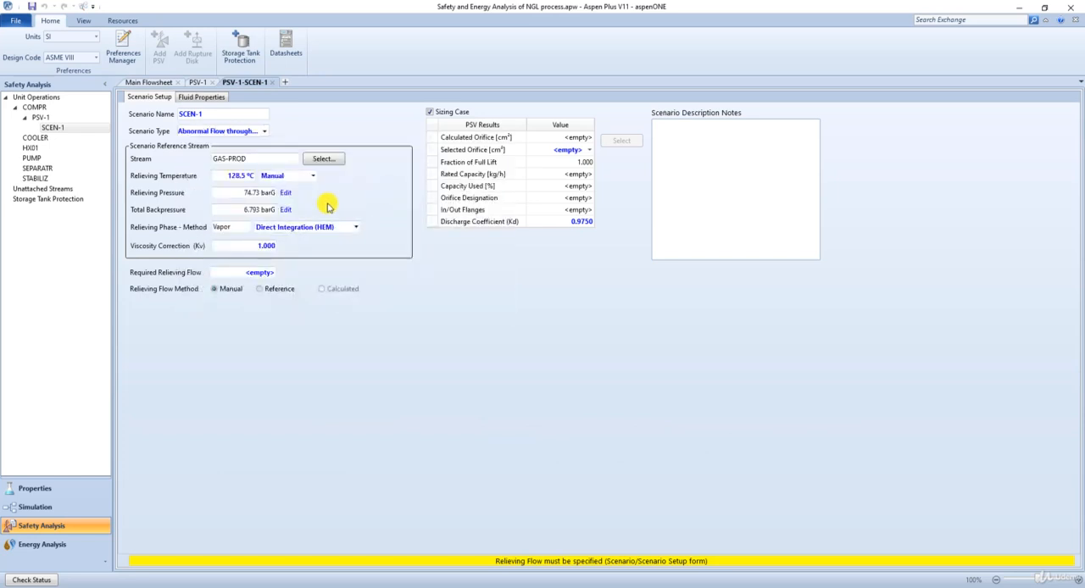
Set the built-up backpressure of the scenario to 1 bar.
left_click(286, 210)
left_click(585, 276)
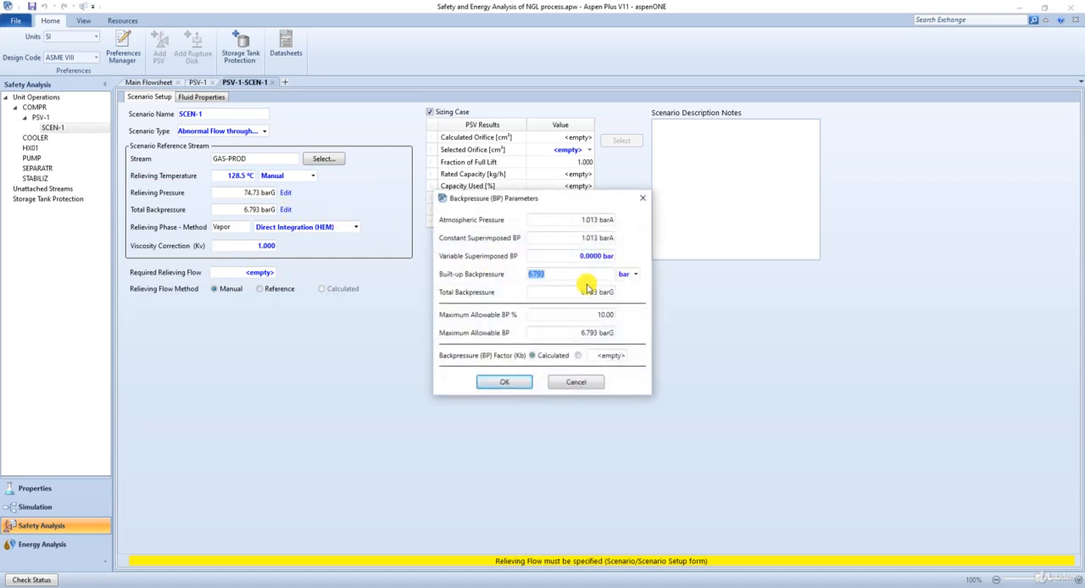
type("1")
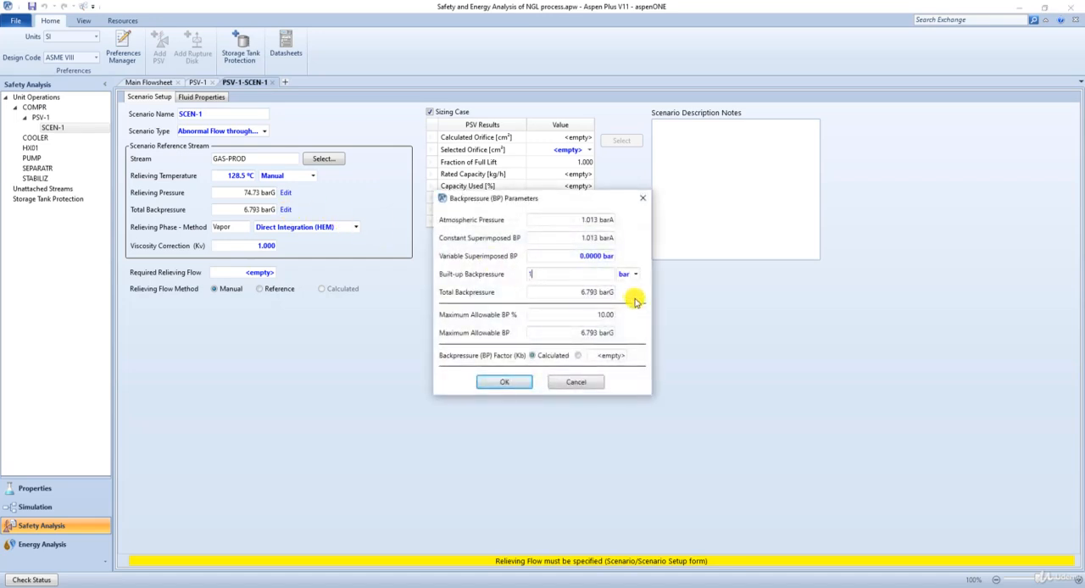
key("Return")
left_click(504, 384)
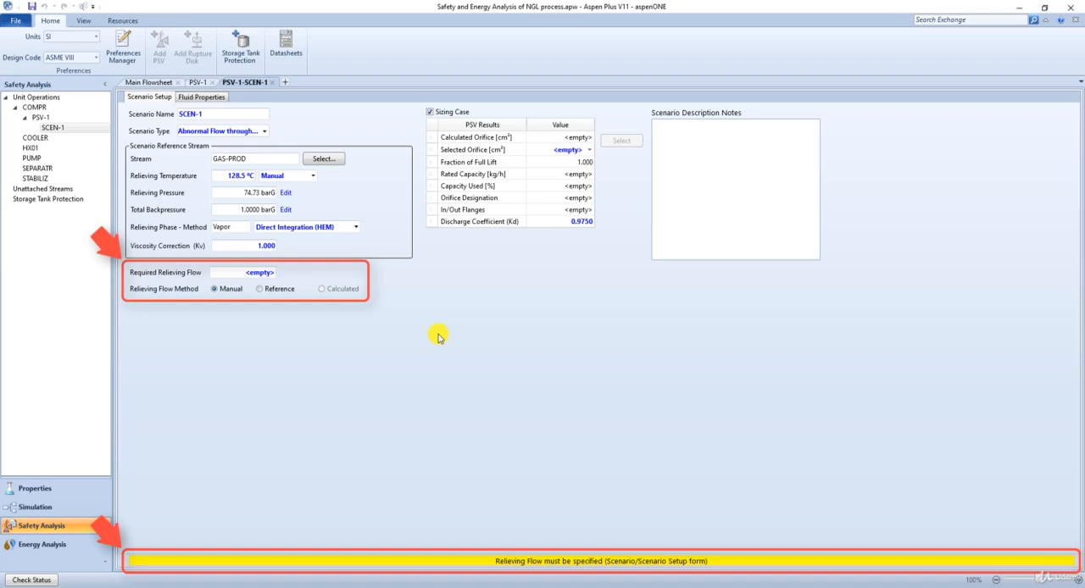
Set the relieving flow method to Reference and select the 1.264 cm² (E) orifice.
left_click(262, 290)
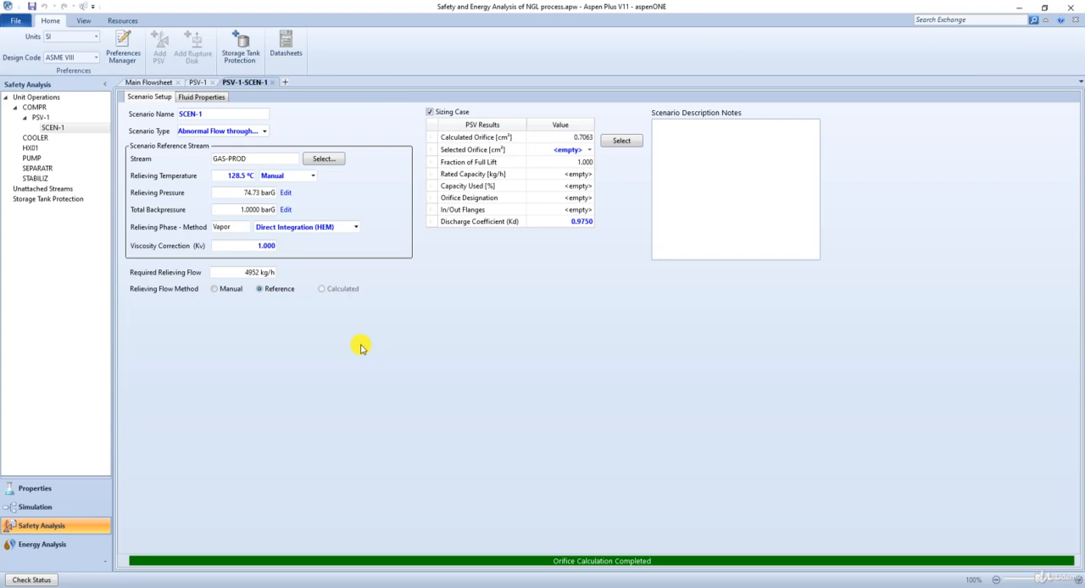
left_click(589, 150)
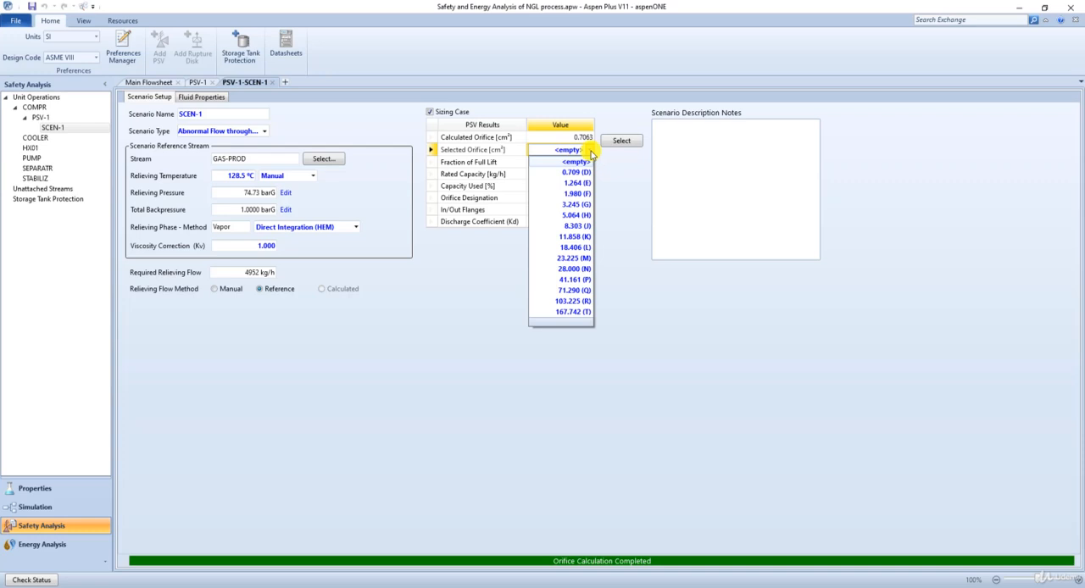
left_click(585, 184)
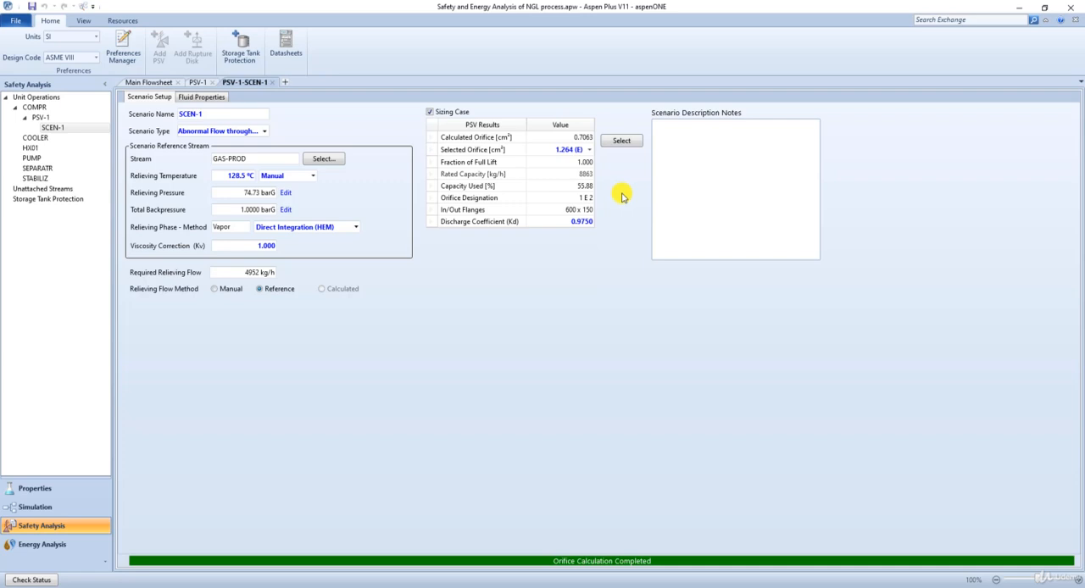
Try the 0.709 cm² (D) and 11.858 cm² (K) orifices, and reselect 1.264 cm² (E).
left_click(589, 150)
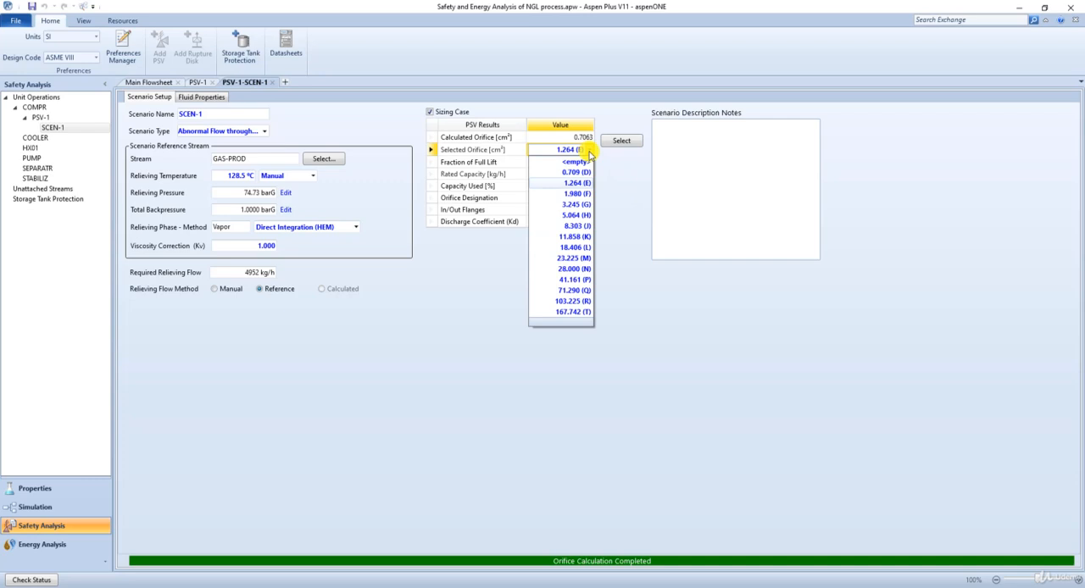
left_click(583, 172)
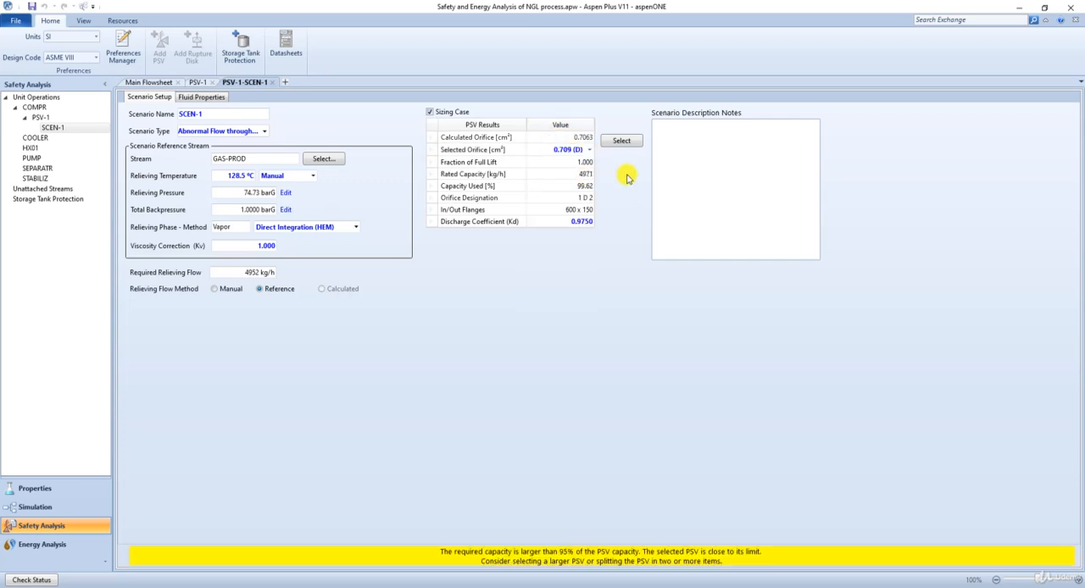
left_click(589, 150)
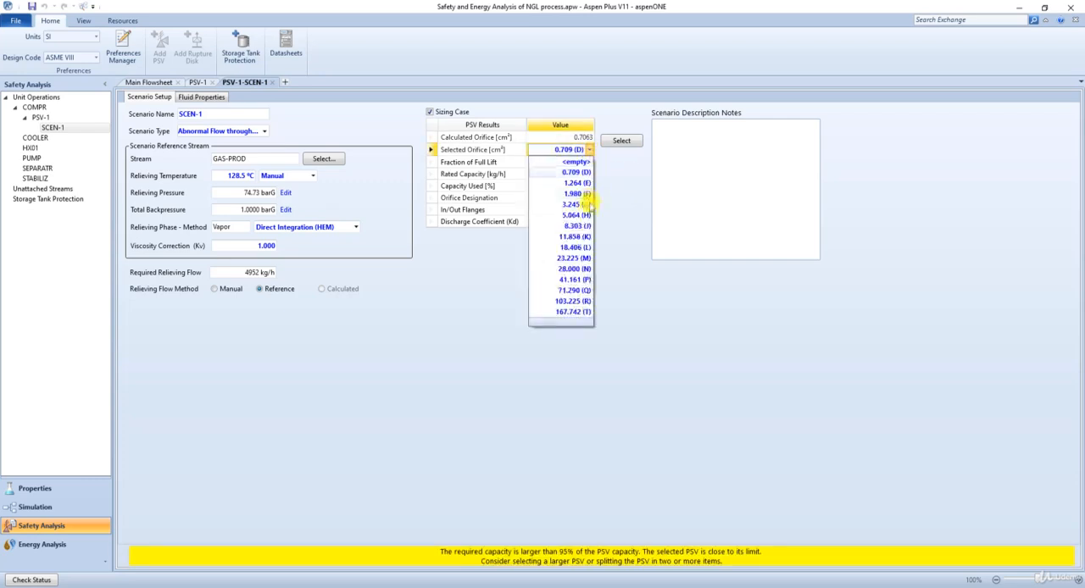
left_click(579, 237)
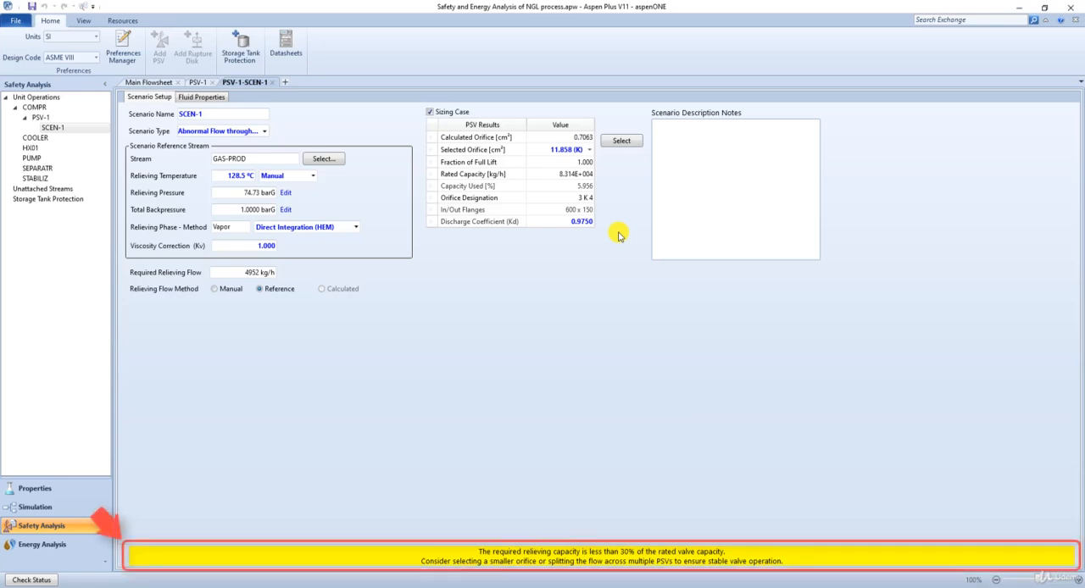
left_click(589, 149)
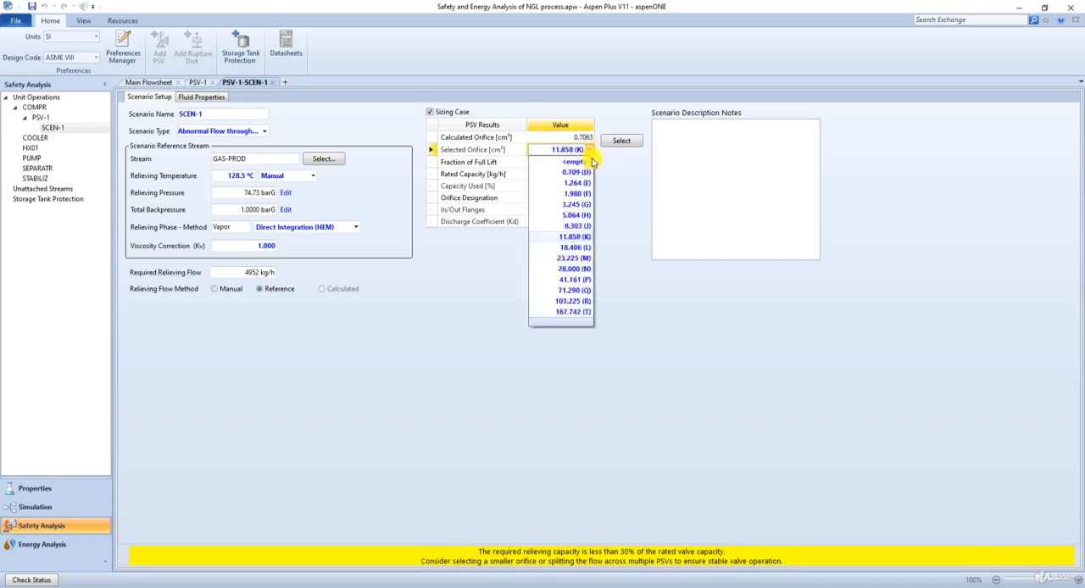
left_click(583, 182)
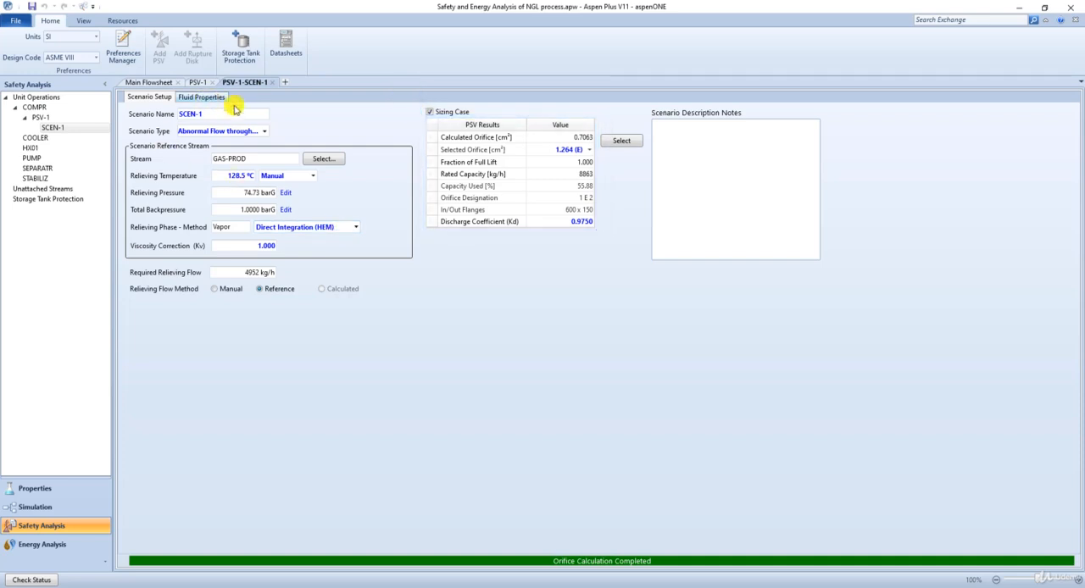
Review the scenario's fluid properties and its backpressure parameters.
left_click(203, 97)
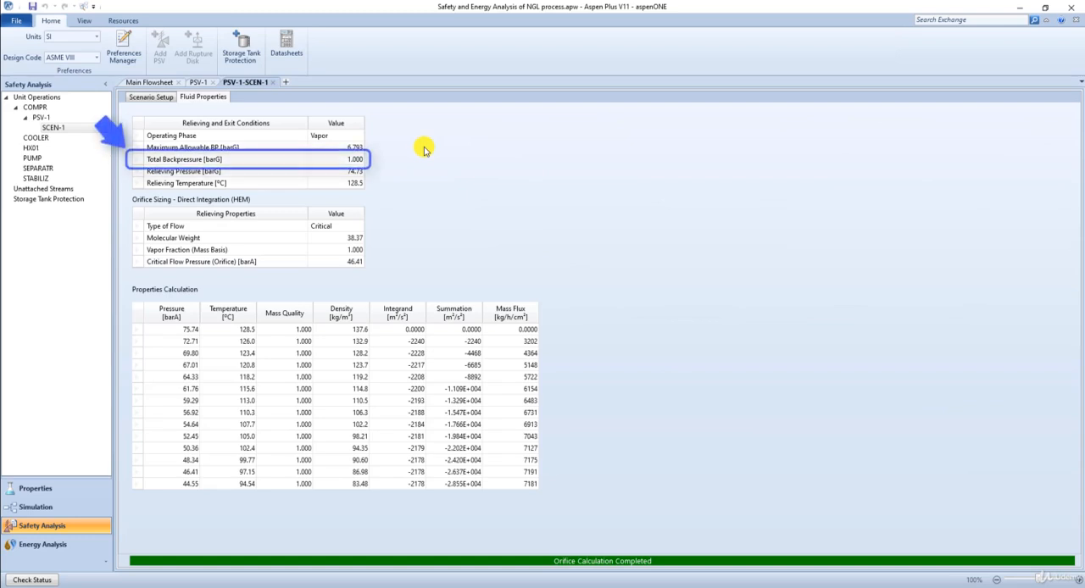
left_click(156, 99)
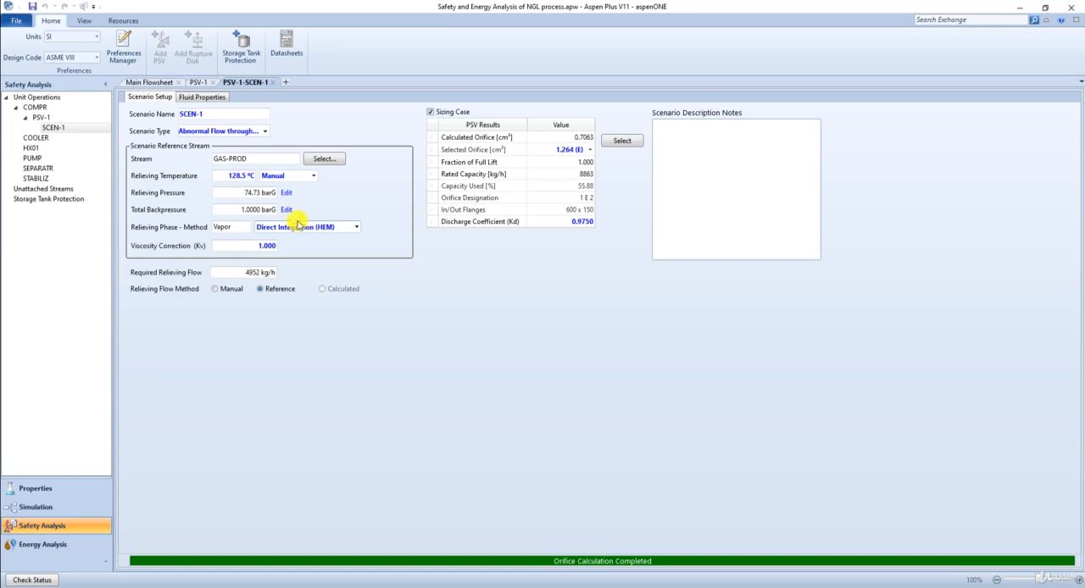
left_click(286, 209)
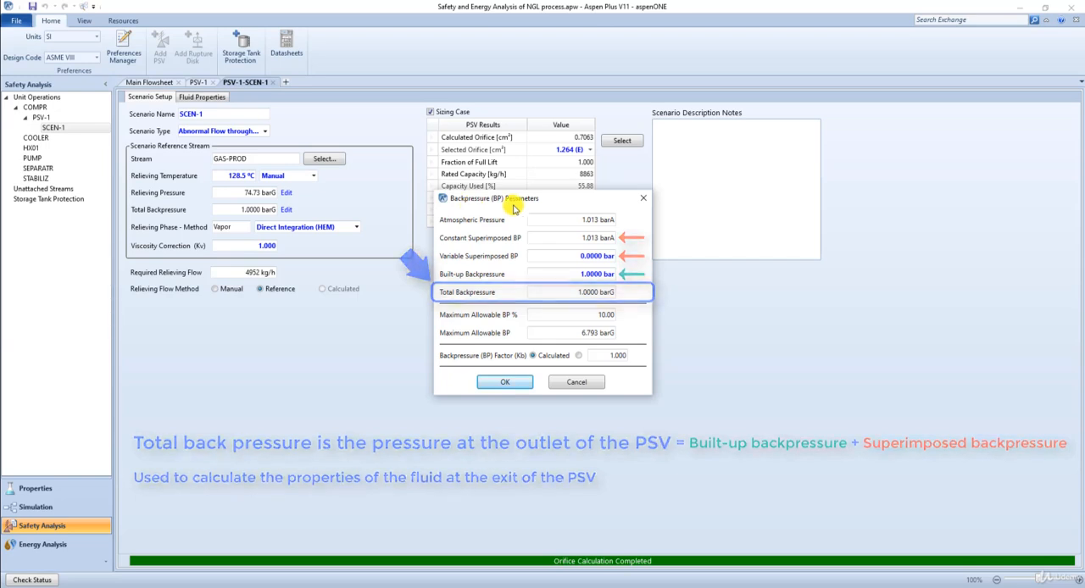
left_click(643, 199)
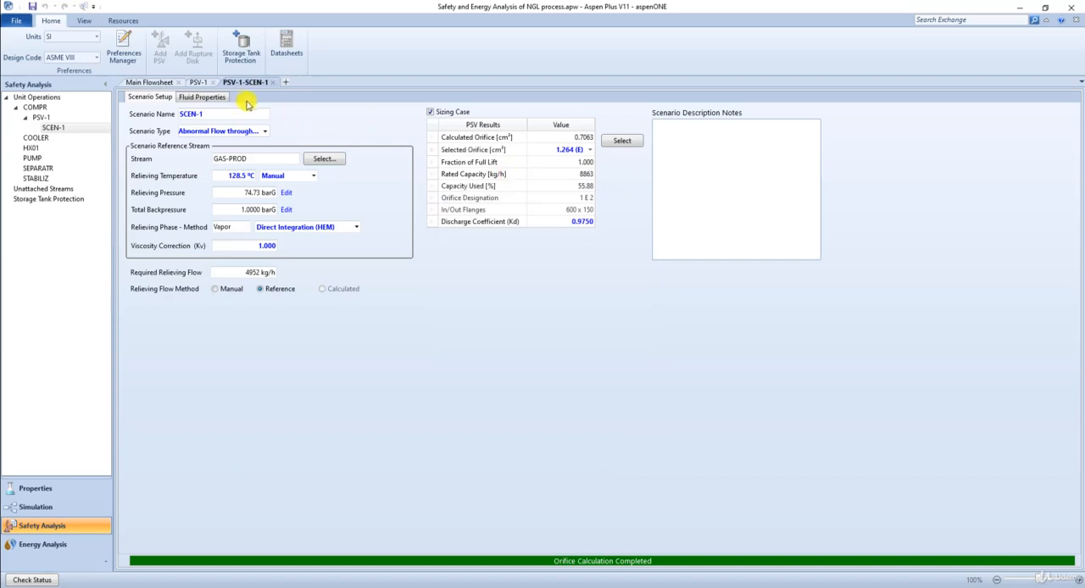
Review the valve's pressure relieving device data, including its name and the available relief valve types and body materials.
left_click(212, 96)
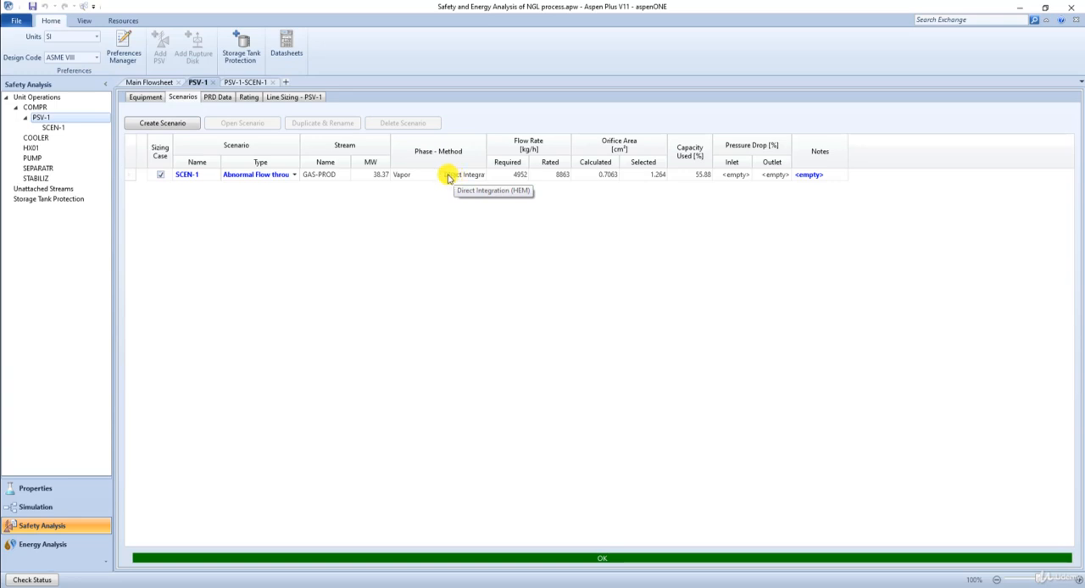
left_click(218, 96)
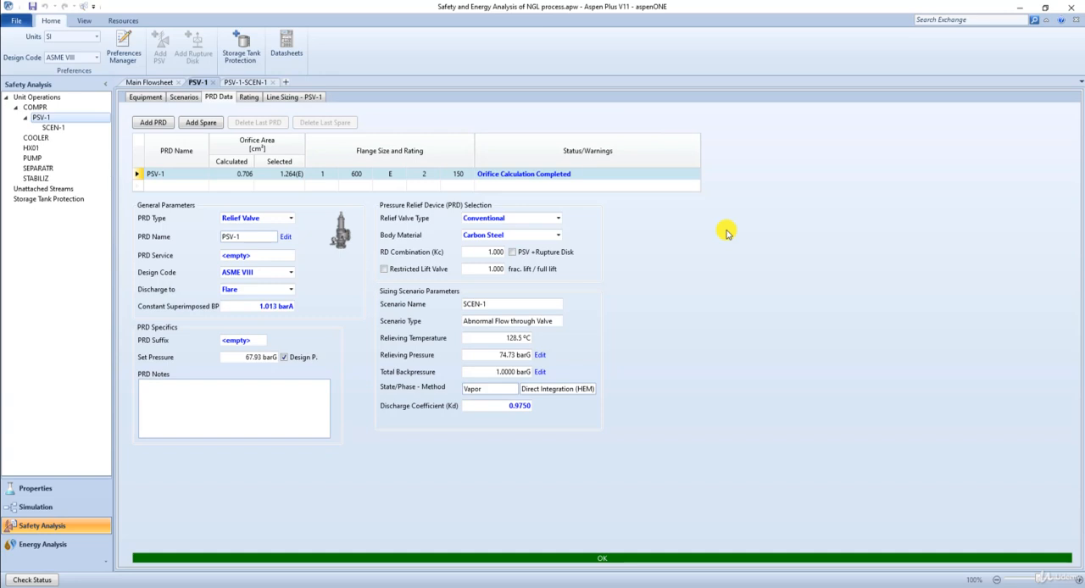
left_click(285, 237)
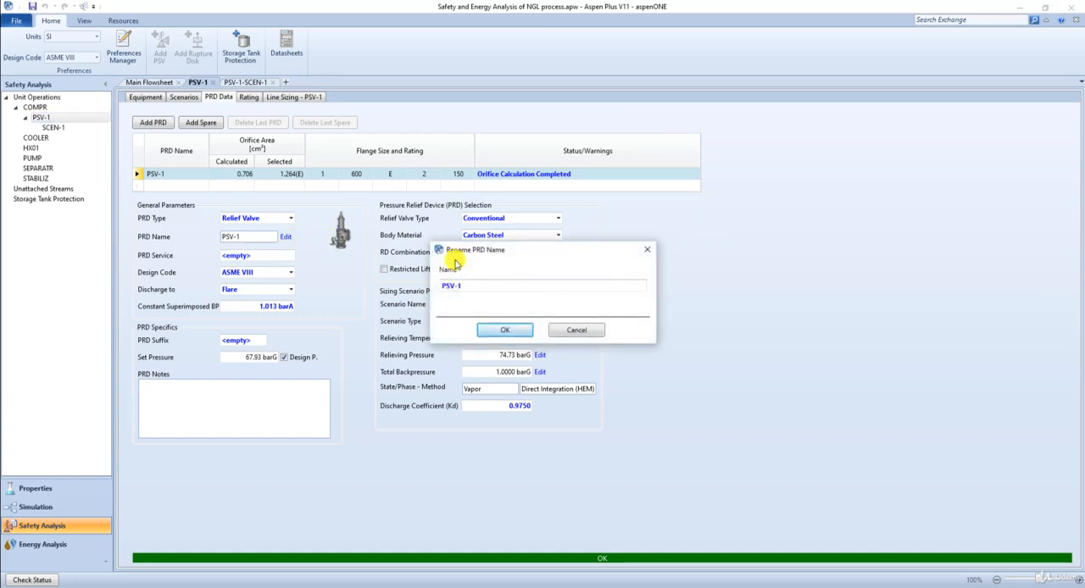
left_click(647, 249)
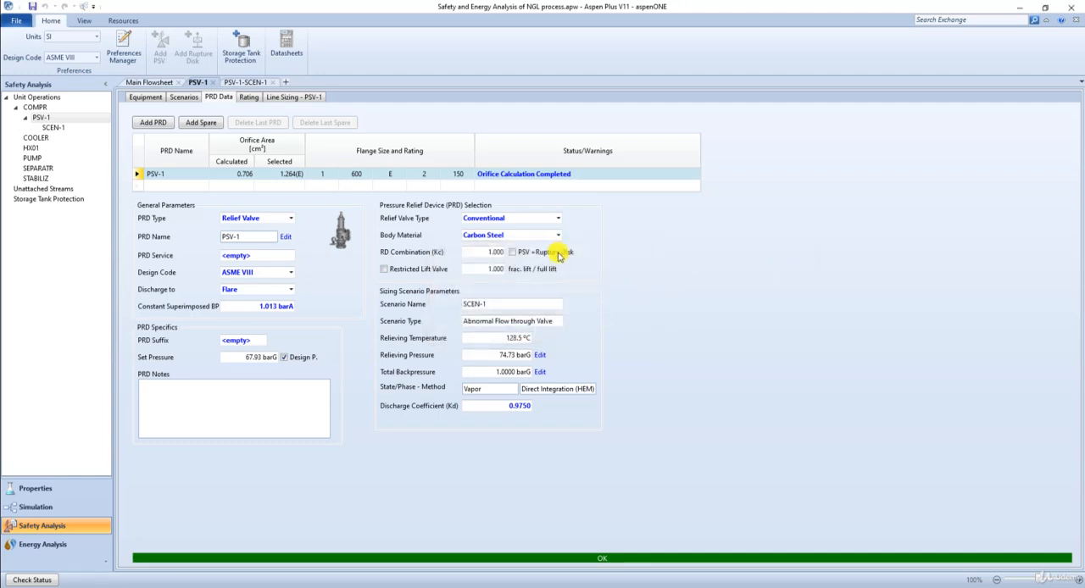
left_click(558, 219)
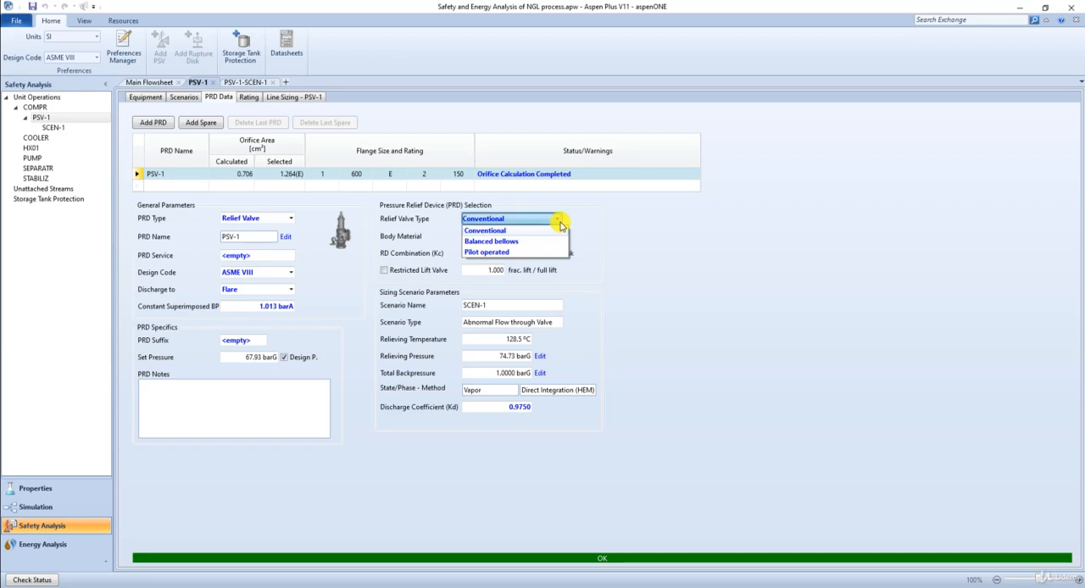
left_click(559, 224)
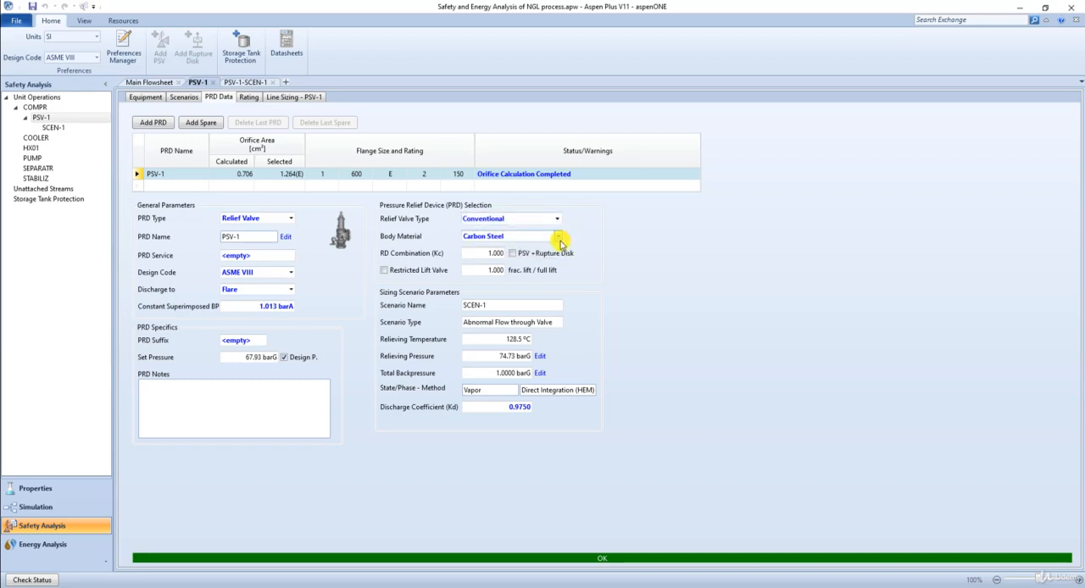
left_click(558, 235)
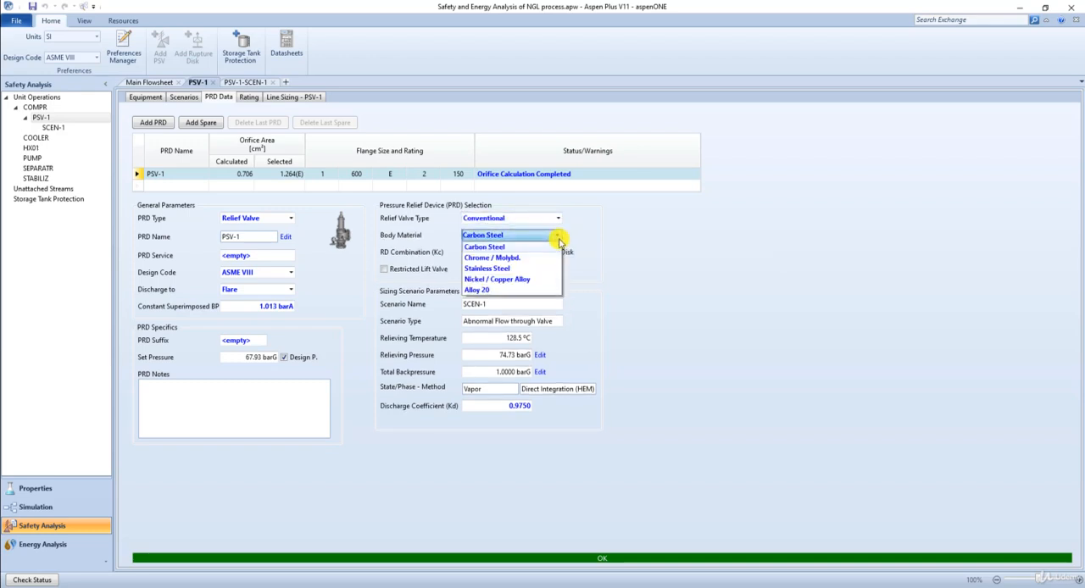
left_click(559, 238)
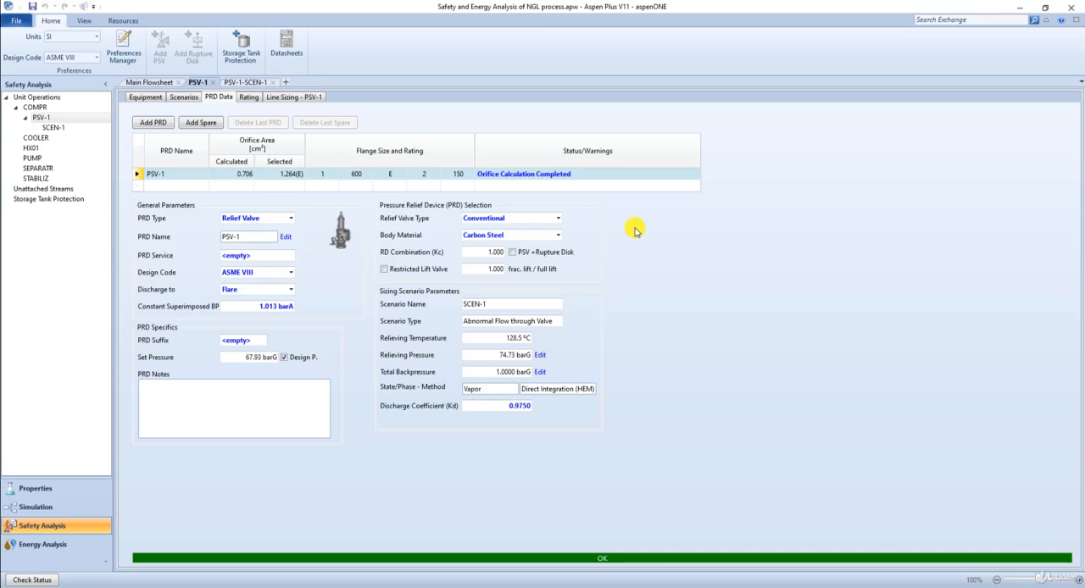
Set the discharge destination of the relief valve to HP Flare.
left_click(290, 289)
left_click(268, 323)
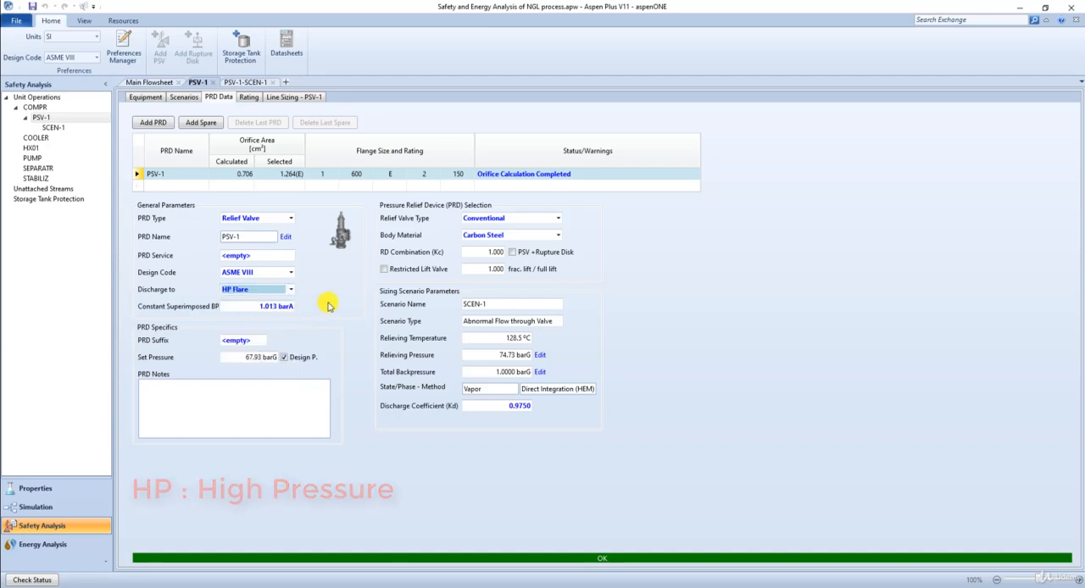
left_click(329, 307)
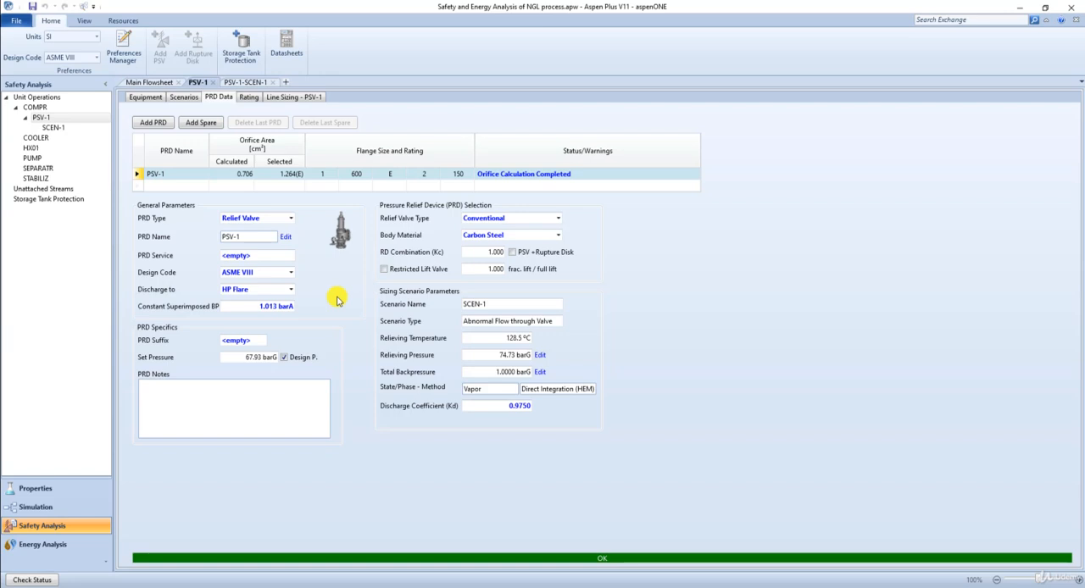
Try the 11.858 cm² (K) orifice in the rating of PSV-1, and reselect 1.264 cm² (E).
left_click(250, 99)
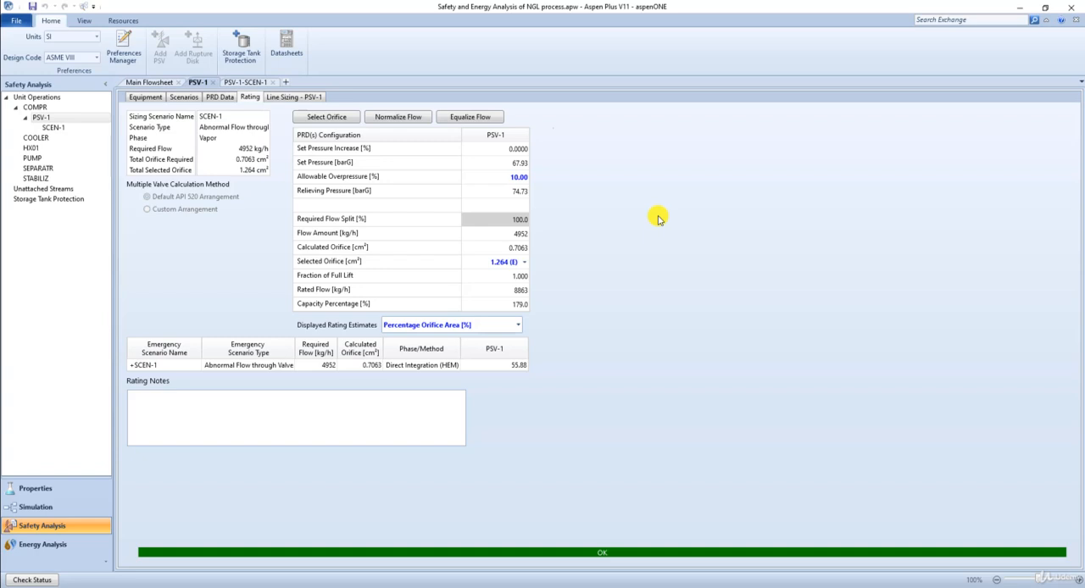
left_click(525, 262)
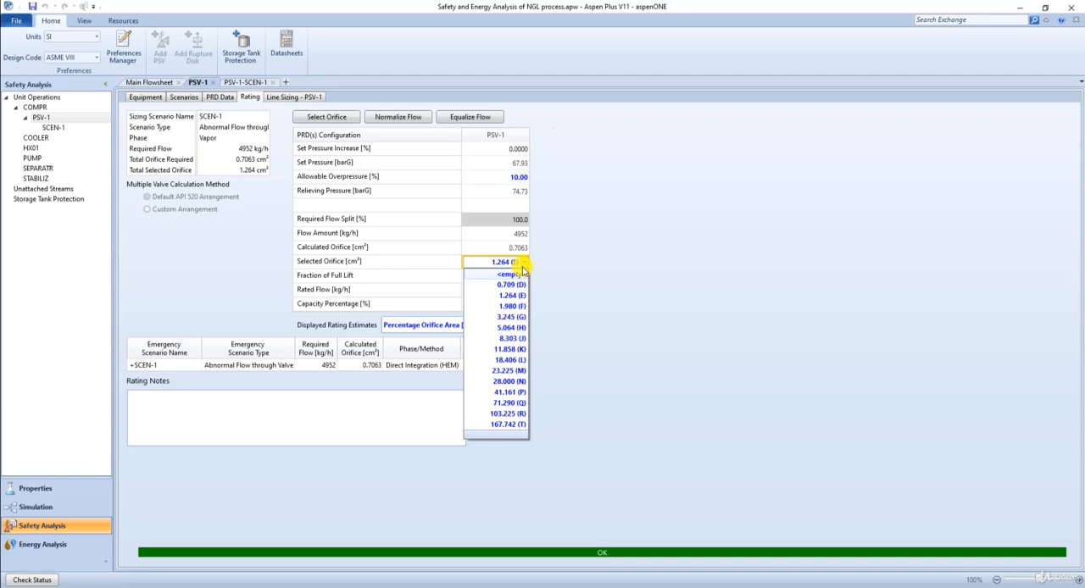
left_click(511, 349)
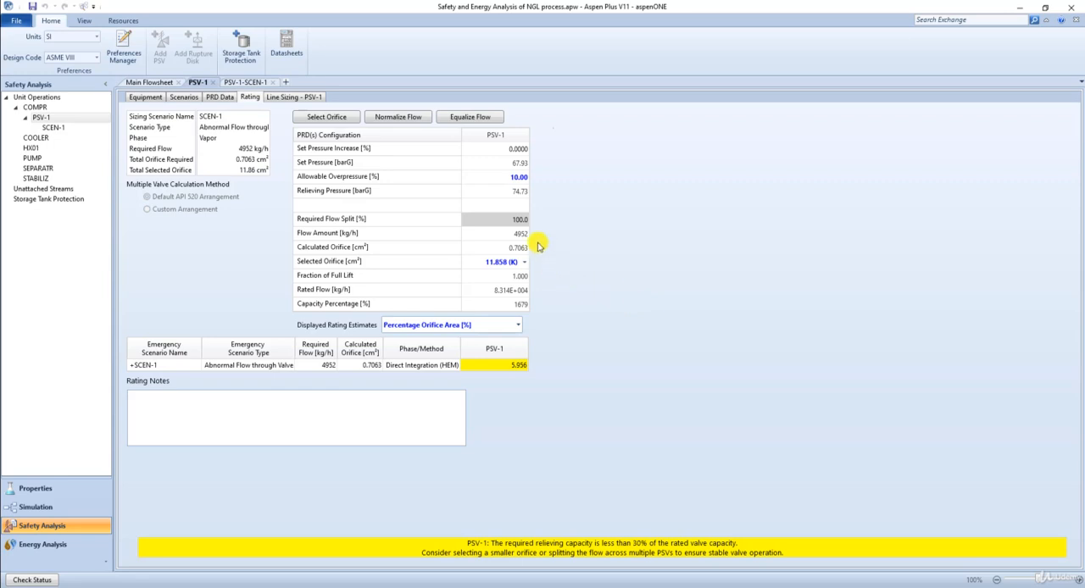
left_click(523, 261)
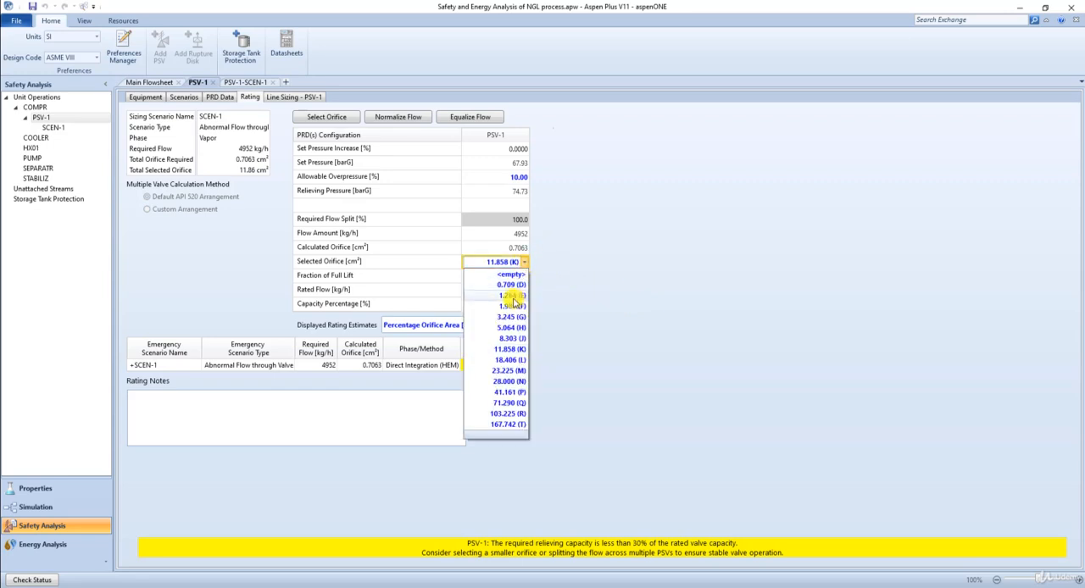
left_click(512, 295)
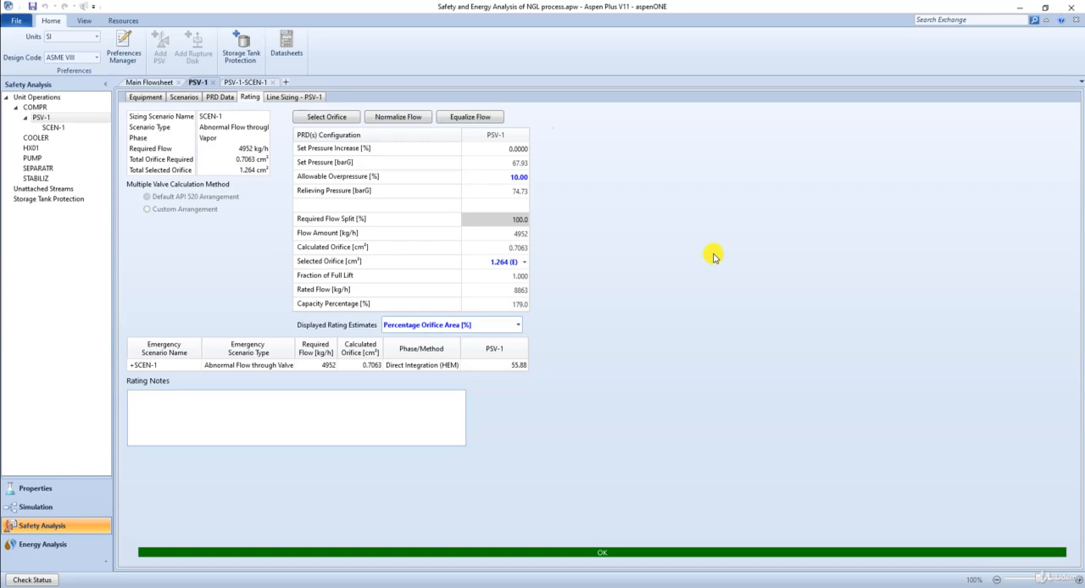
Set the nominal diameter of both the inlet and outlet lines to 1 in for the line sizing of PSV-1.
left_click(307, 97)
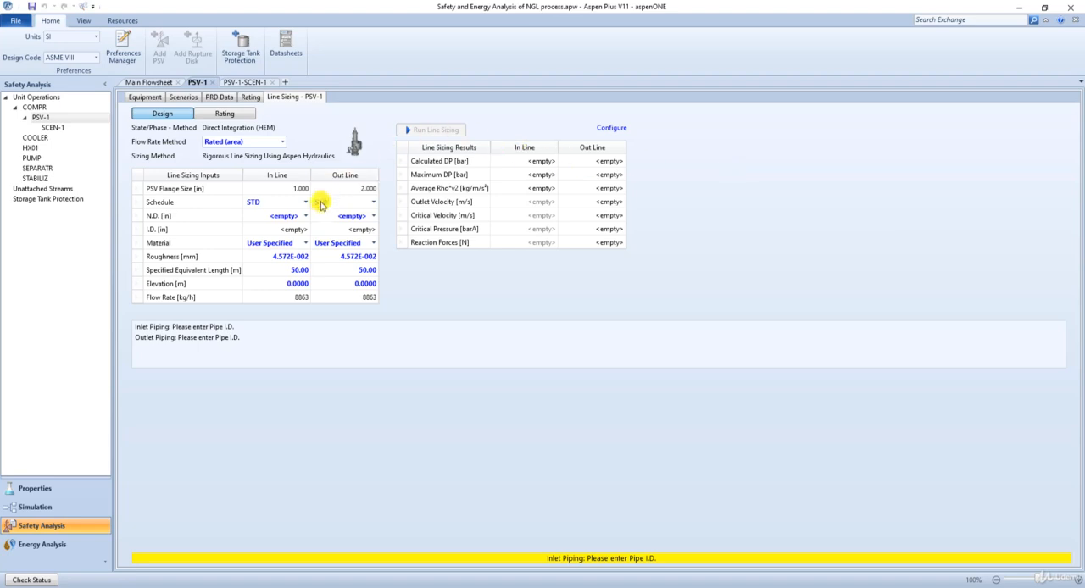
left_click(306, 217)
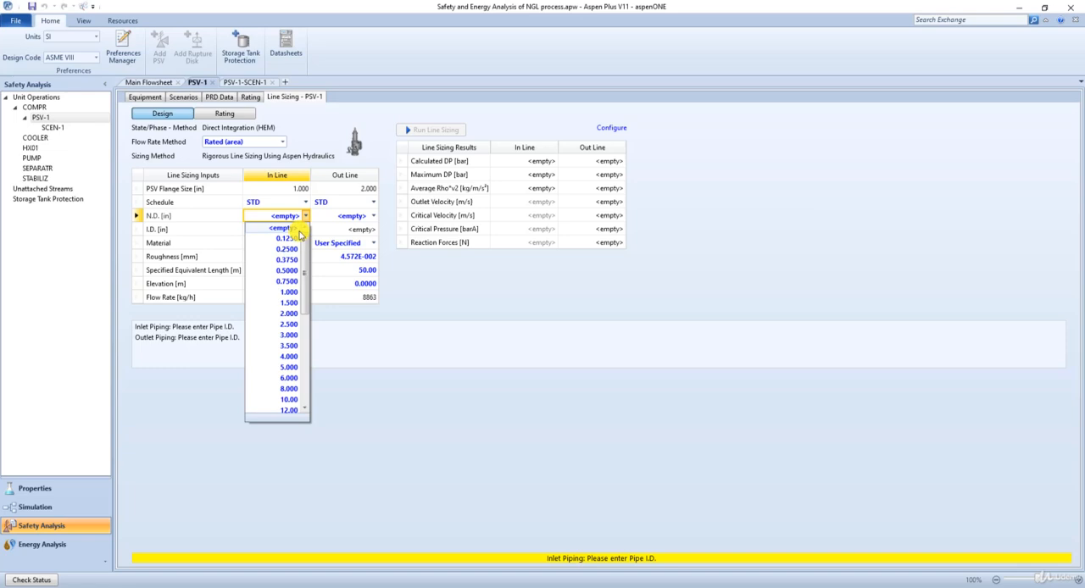
left_click(286, 288)
left_click(374, 216)
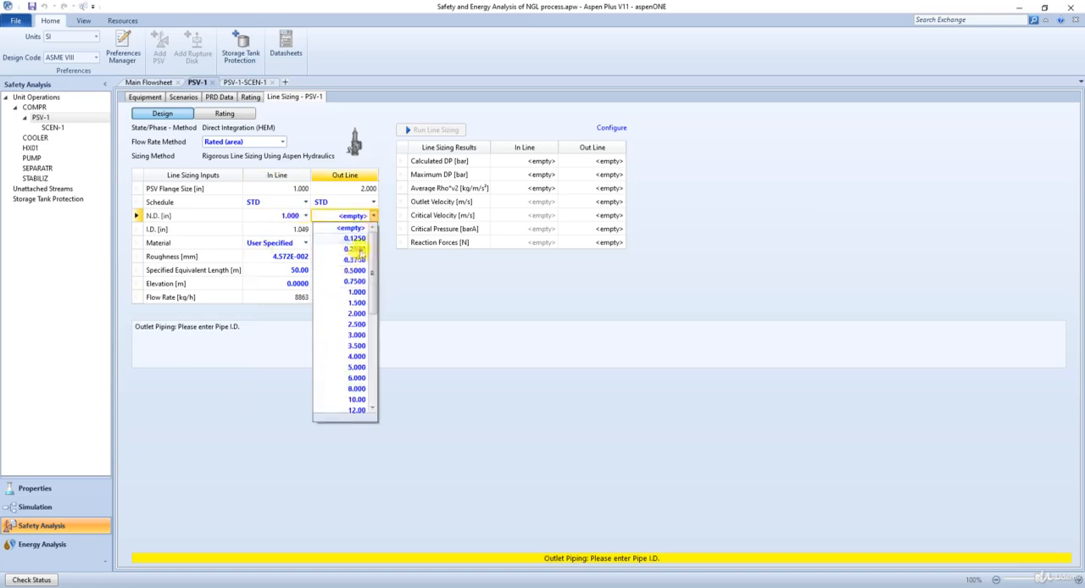
left_click(356, 288)
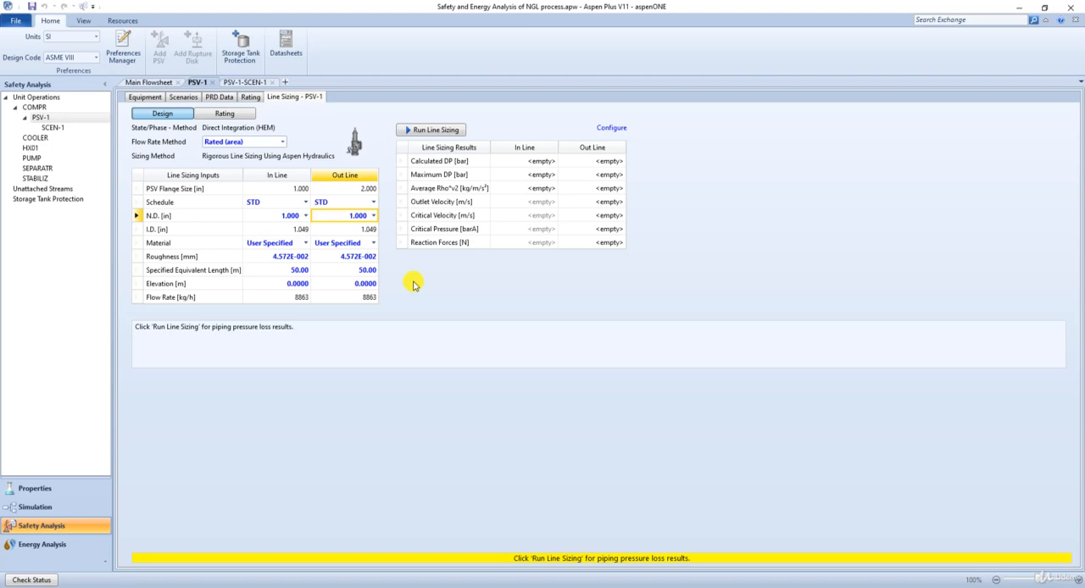
Set the pipe schedule of both the inlet and outlet lines to 40.
left_click(306, 202)
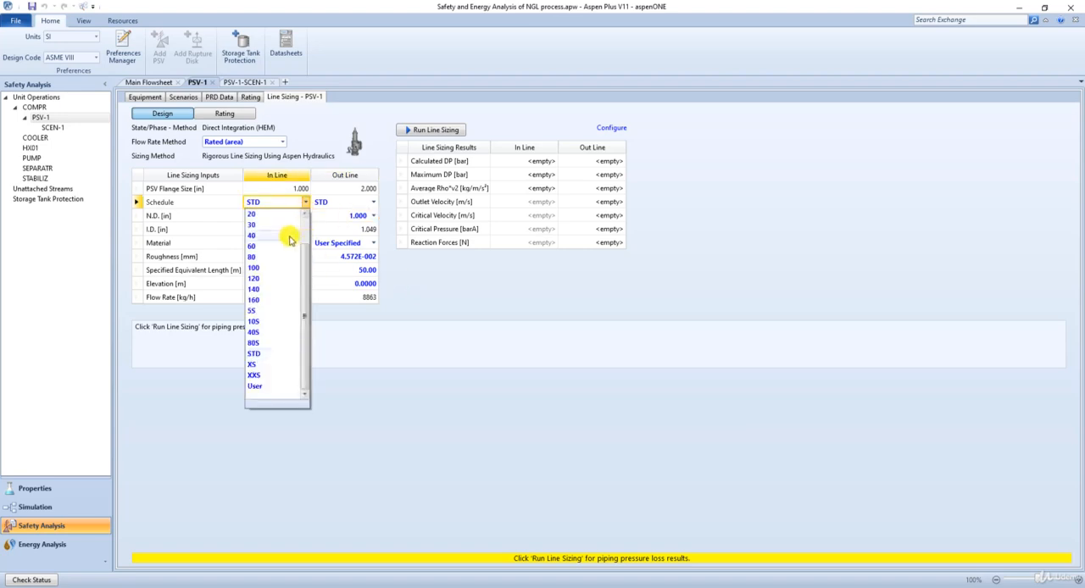
left_click(289, 236)
left_click(374, 201)
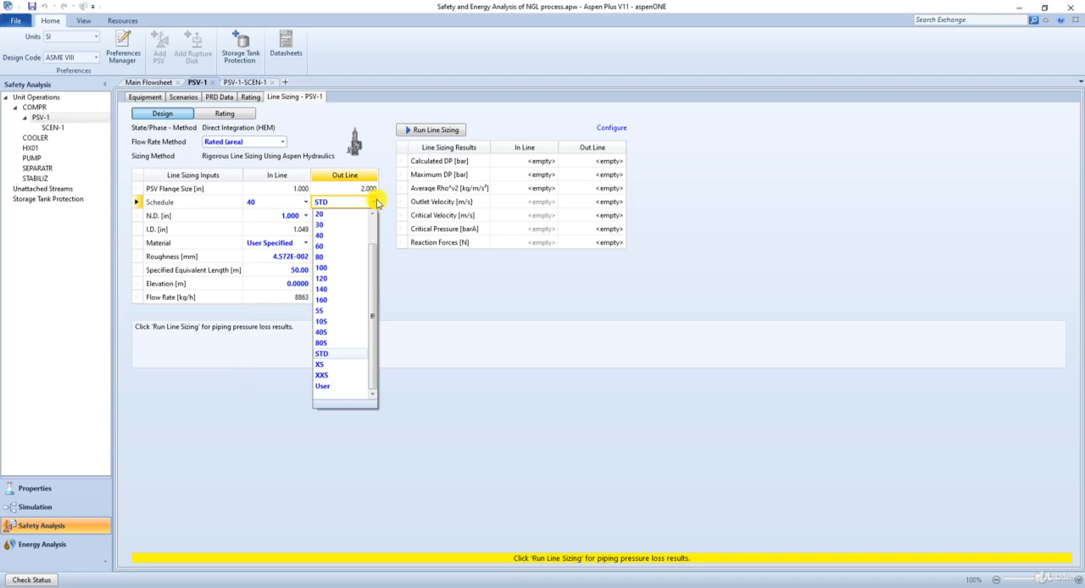
left_click(337, 237)
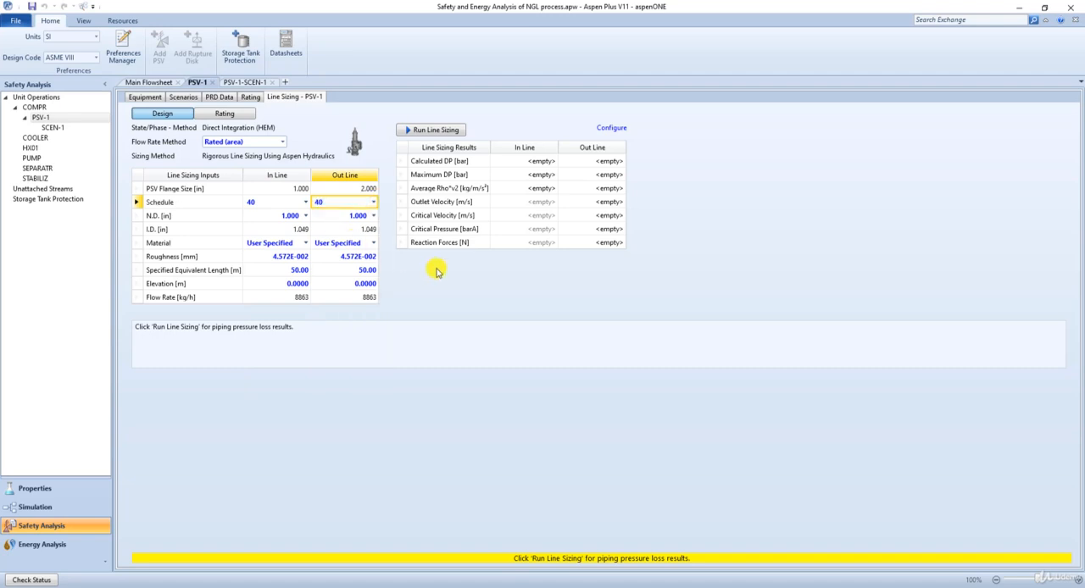